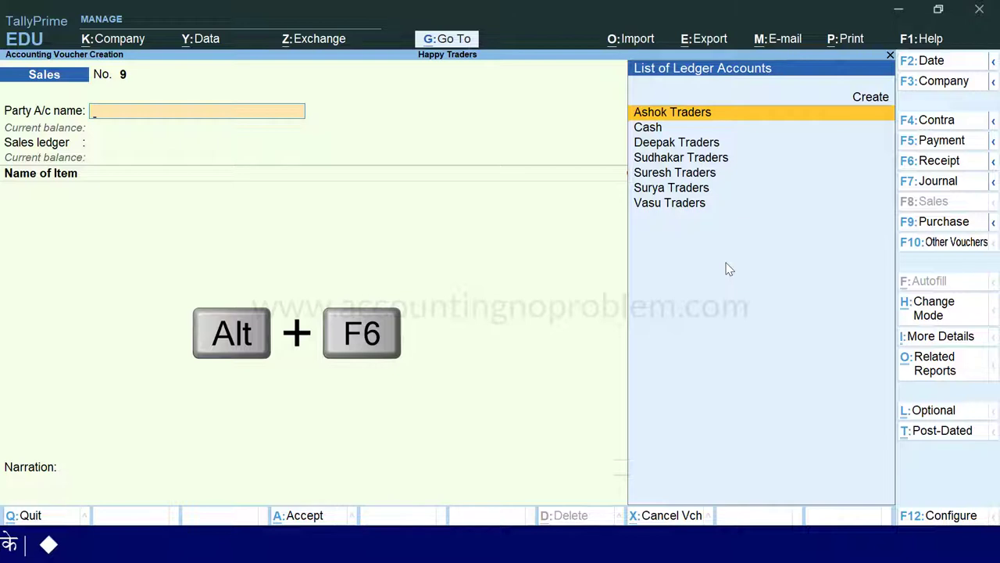
Bring up the list of other voucher types and show the inactive ones.
key("alt")
key("alt+F6")
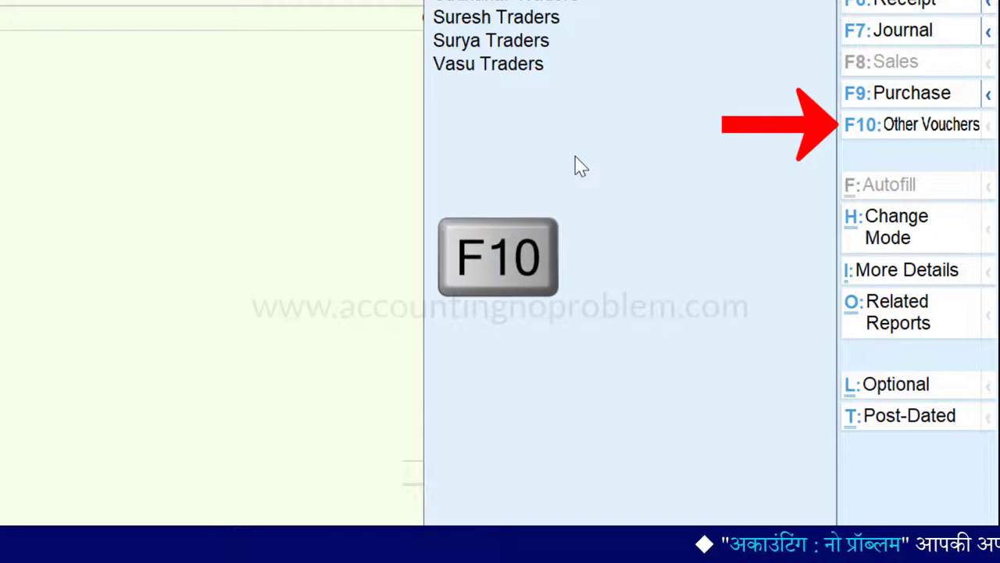
key("F10")
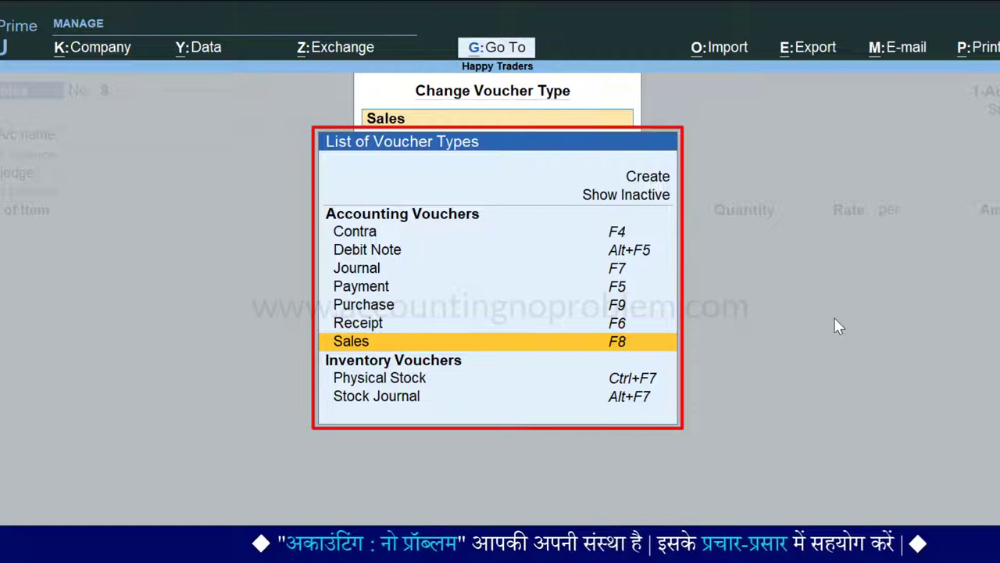
key("Up")
key("Up")
key("Up")
key("Up")
key("Up")
key("Up")
key("Up")
key("Up")
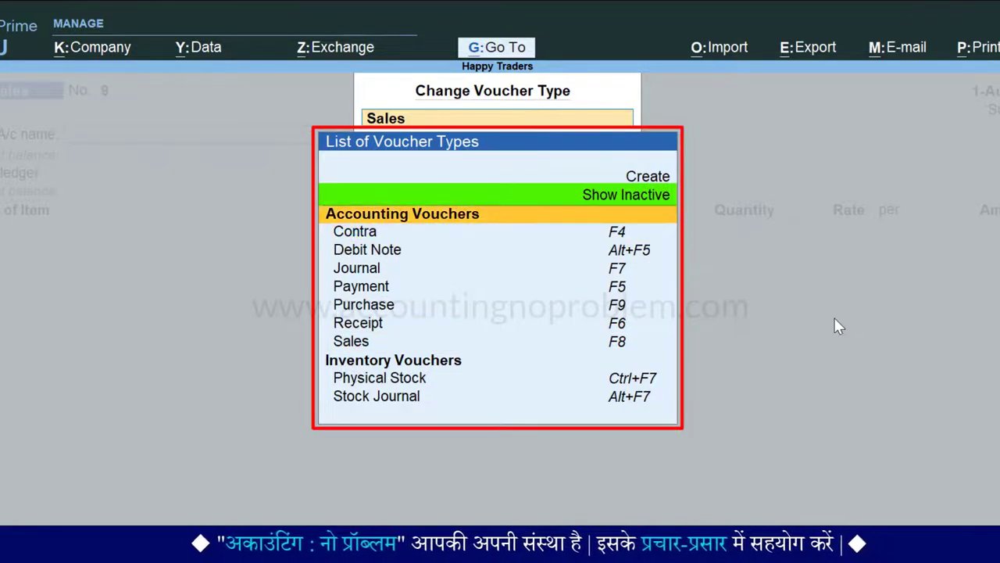
key("Return")
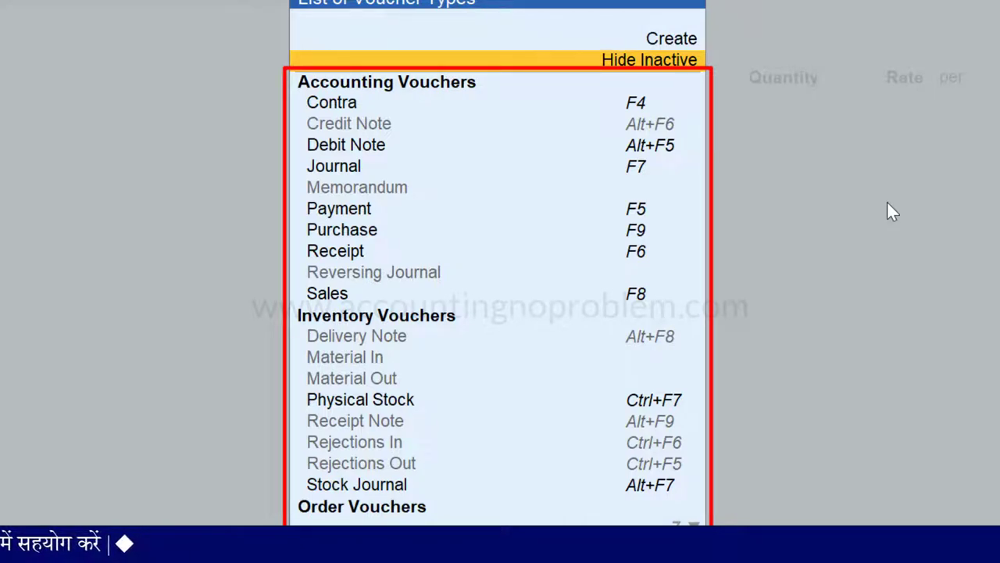
Choose the inactive Credit Note voucher type and agree to activate it.
key("Down")
key("Down")
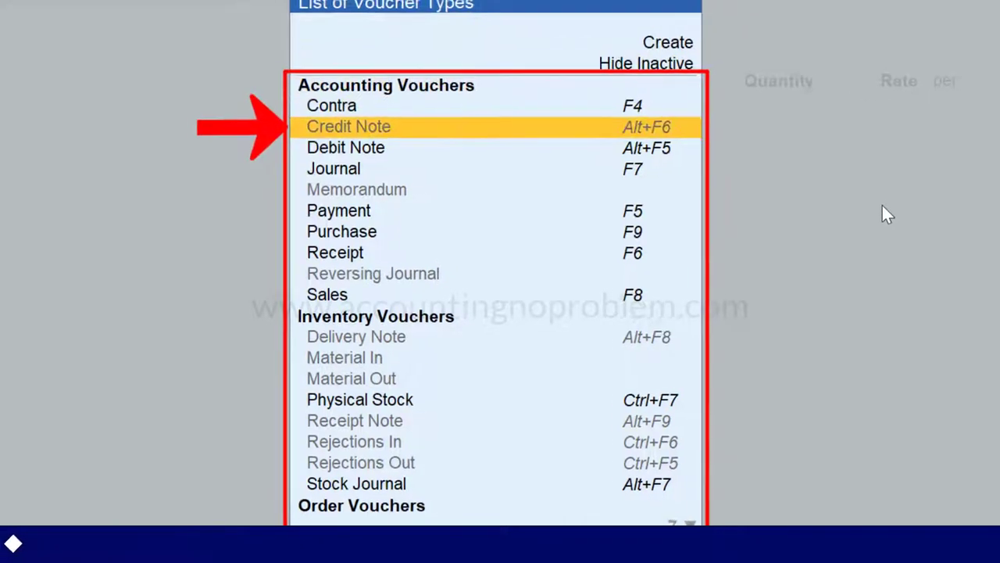
key("Return")
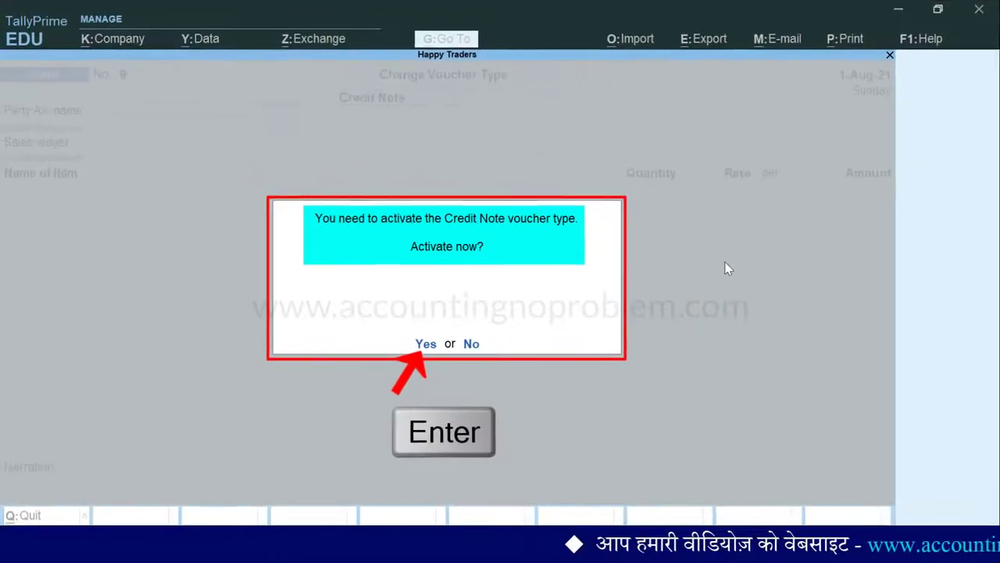
key("Return")
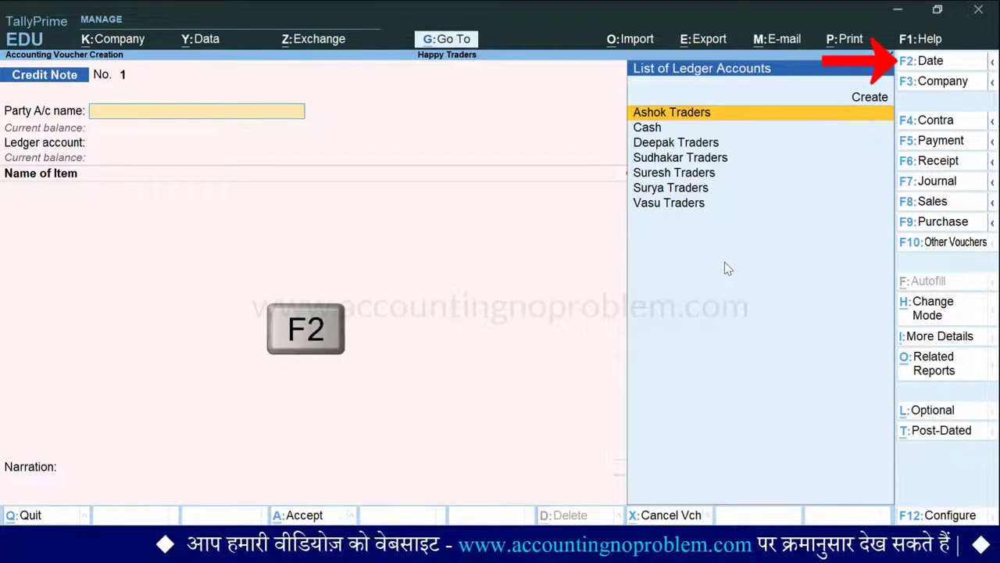
Set the credit note's voucher date to 1-Aug-21.
key("F2")
type("1.")
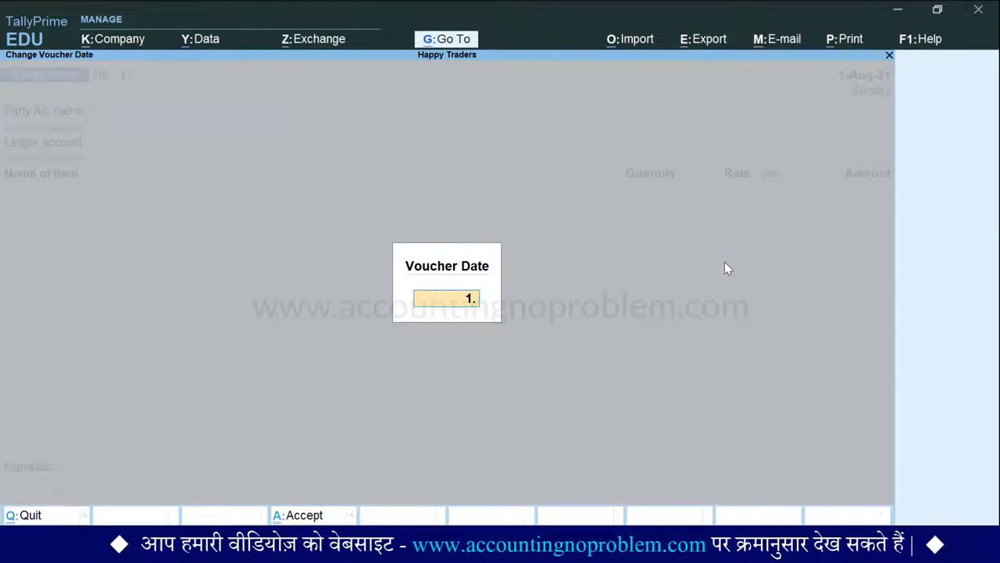
key("Return")
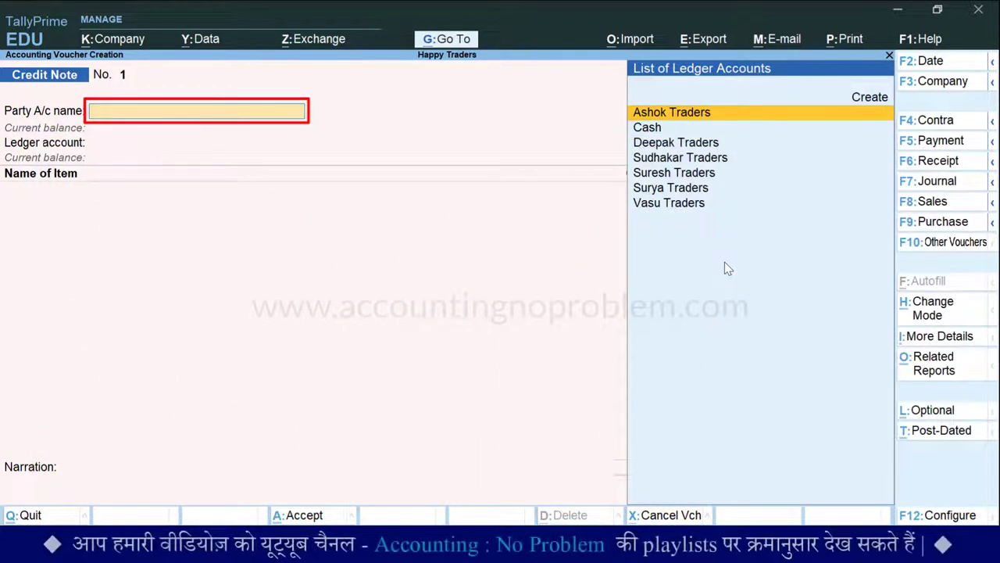
Choose Deepak Traders as the party account and leave the receipt and dispatch details blank.
key("Down")
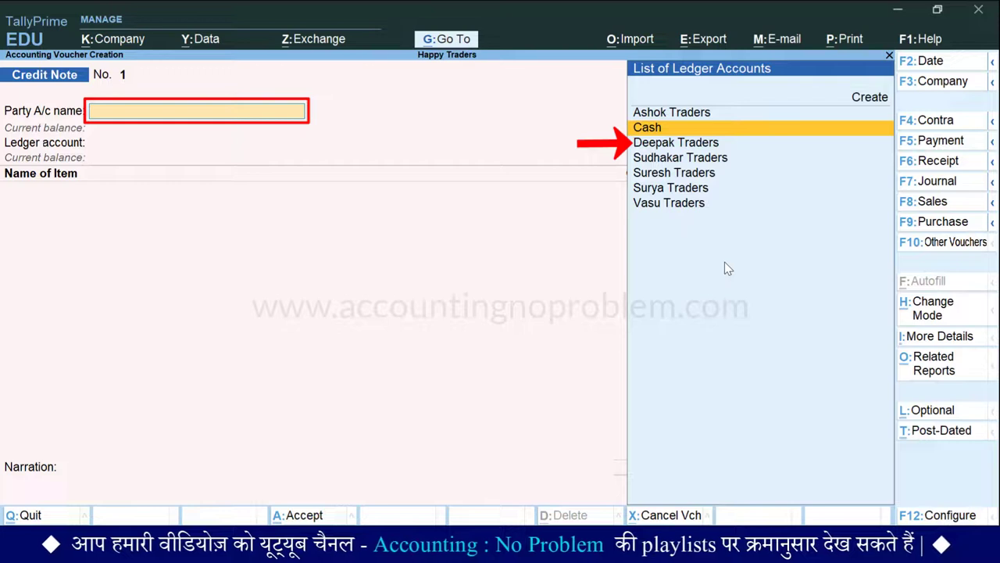
key("Down")
key("Return")
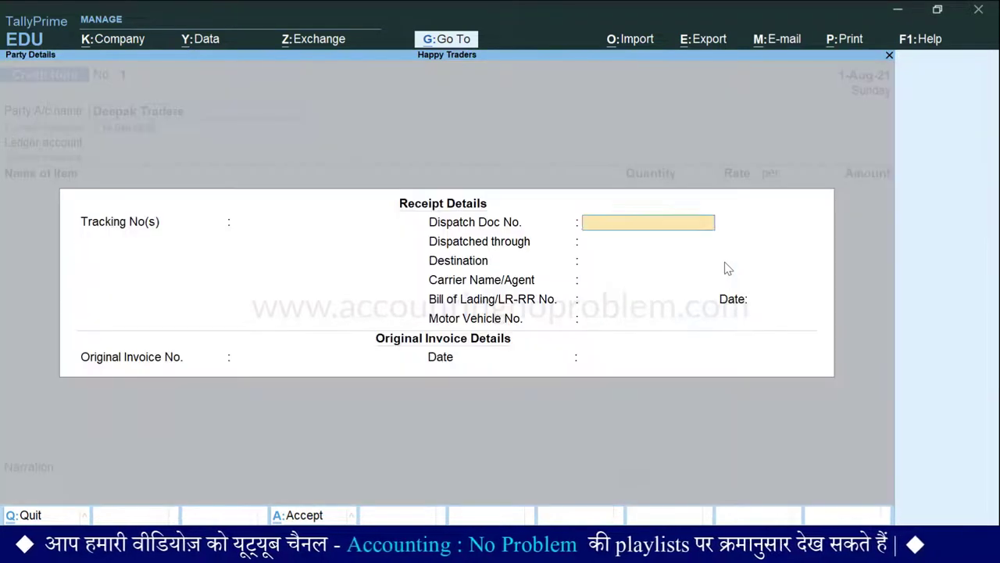
key("Return")
key("Return")
key("Return")
key("Return")
key("Return")
key("Return")
key("Return")
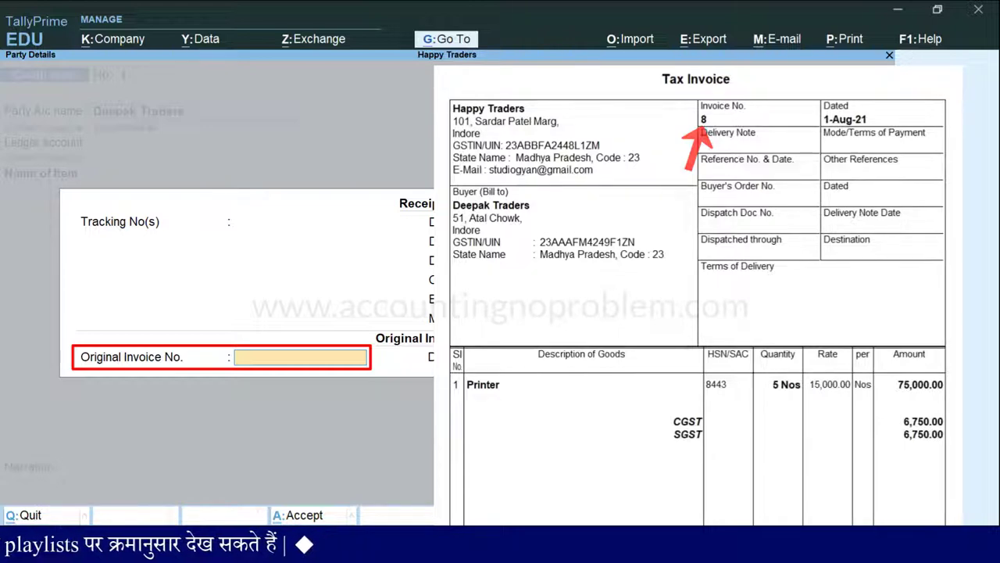
Enter original invoice number 8 dated 1-Aug-21 and accept the party details.
type("8")
key("Return")
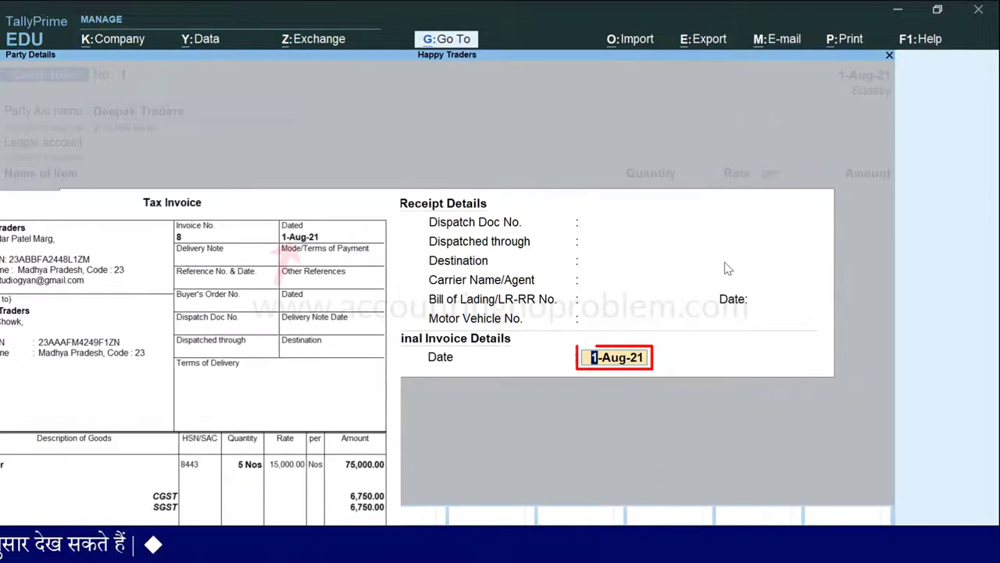
type("1.8")
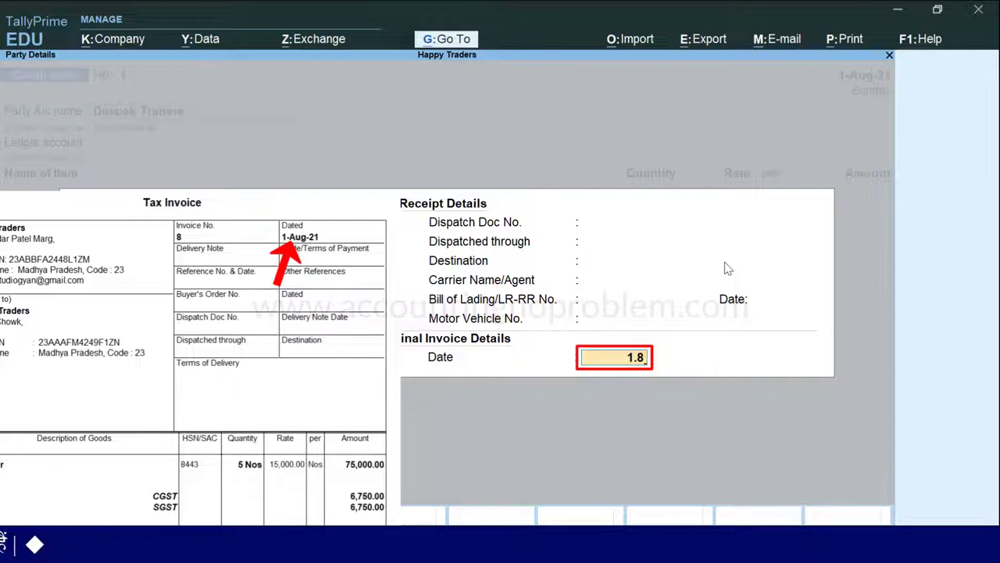
key("Return")
key("Return")
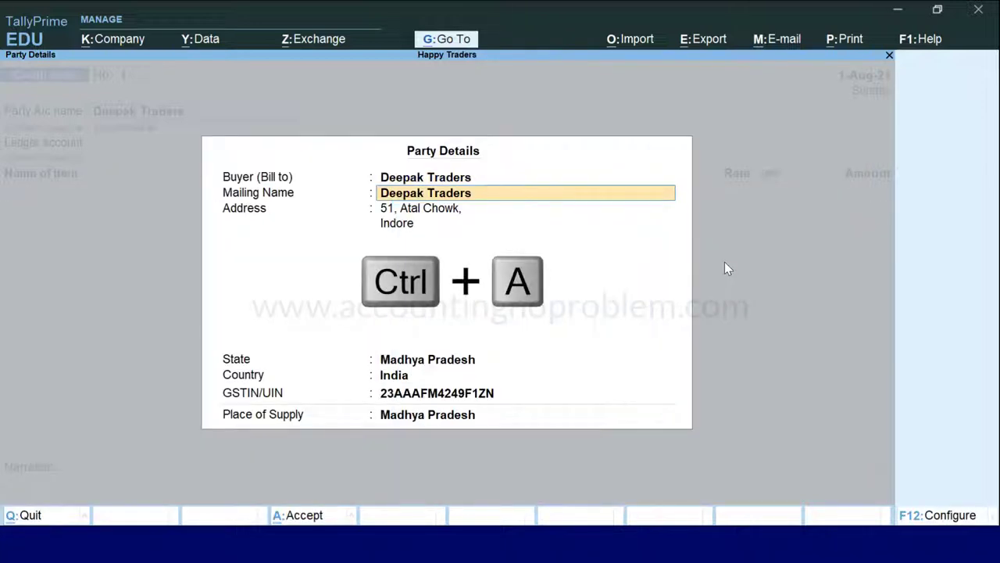
key("ctrl+a")
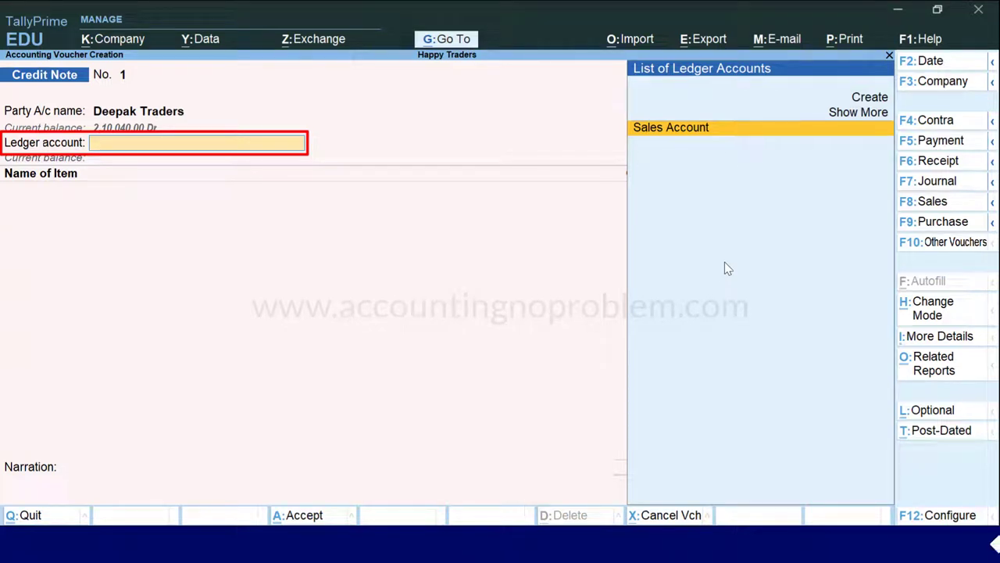
For the ledger account, start a new ledger named Sales Return under the Sales Accounts group.
key("Up")
key("Up")
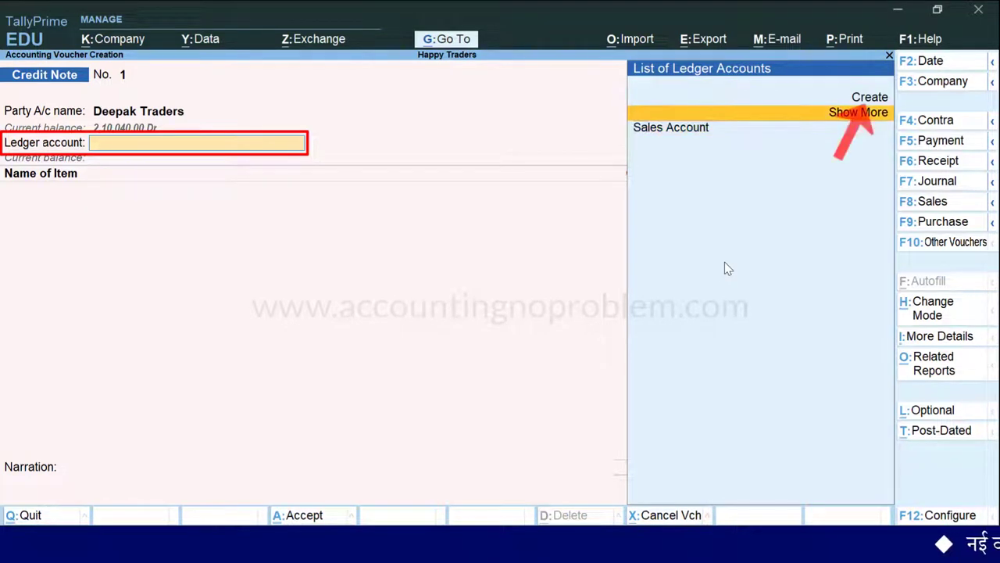
key("Return")
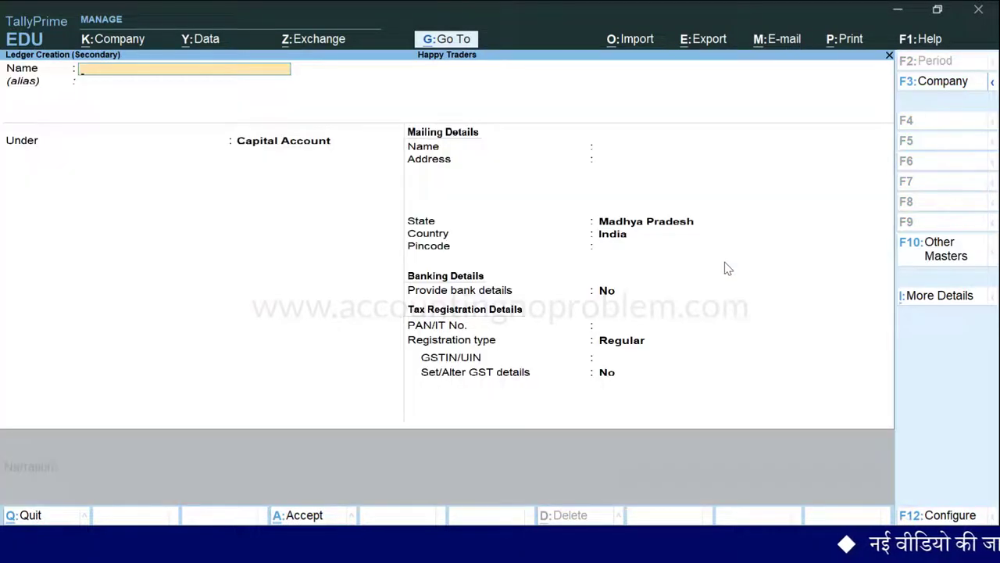
type("Sales Return")
key("Return")
key("Return")
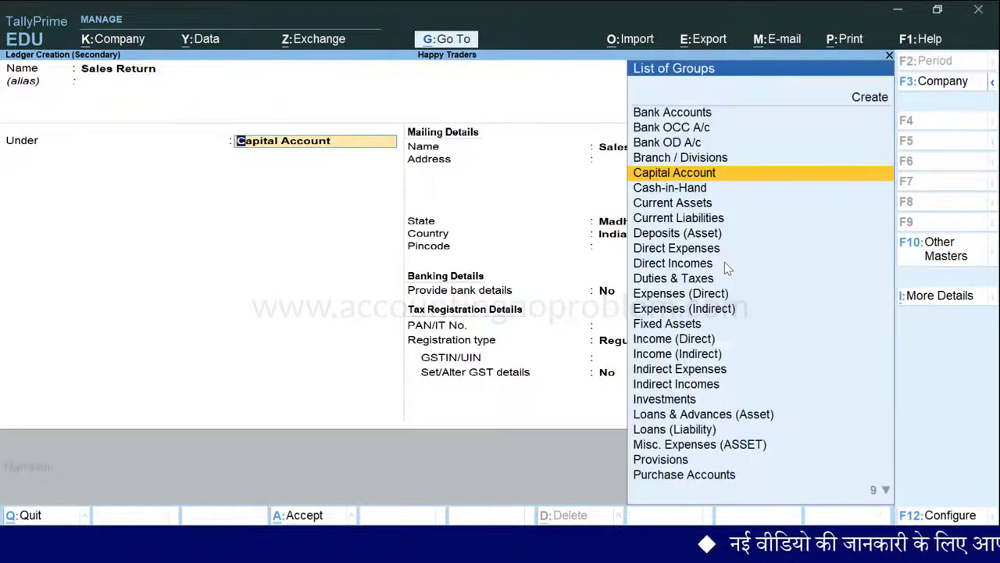
type("S")
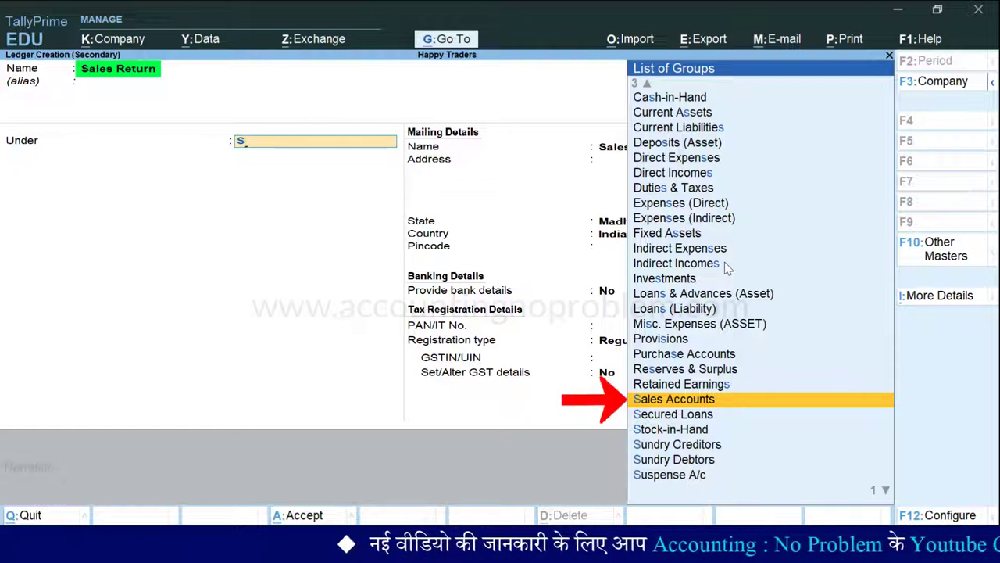
key("Return")
Keep the ledger's default GST settings, set its type of supply to Goods, and save it.
key("Return")
key("Return")
key("Return")
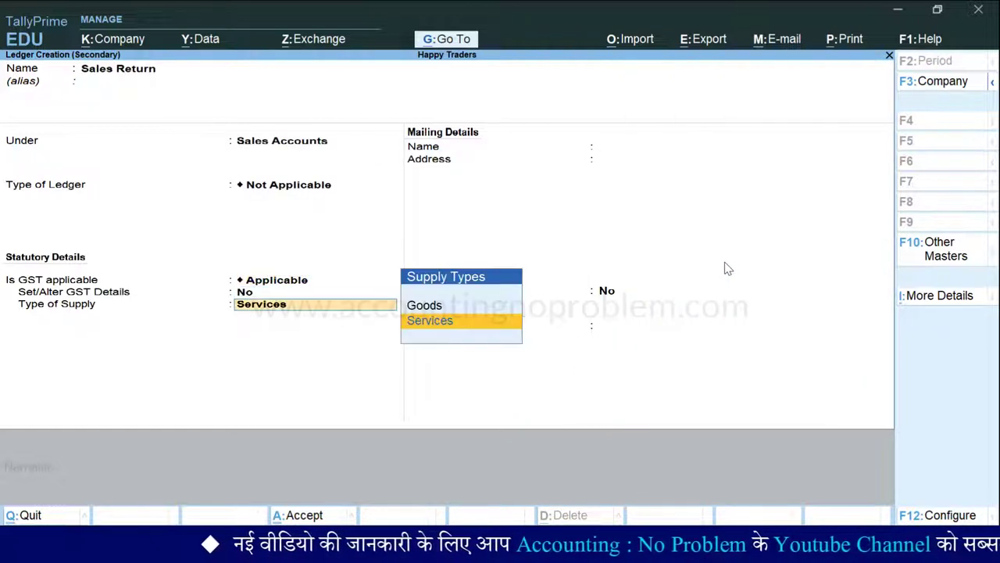
key("Up")
key("Return")
key("ctrl+a")
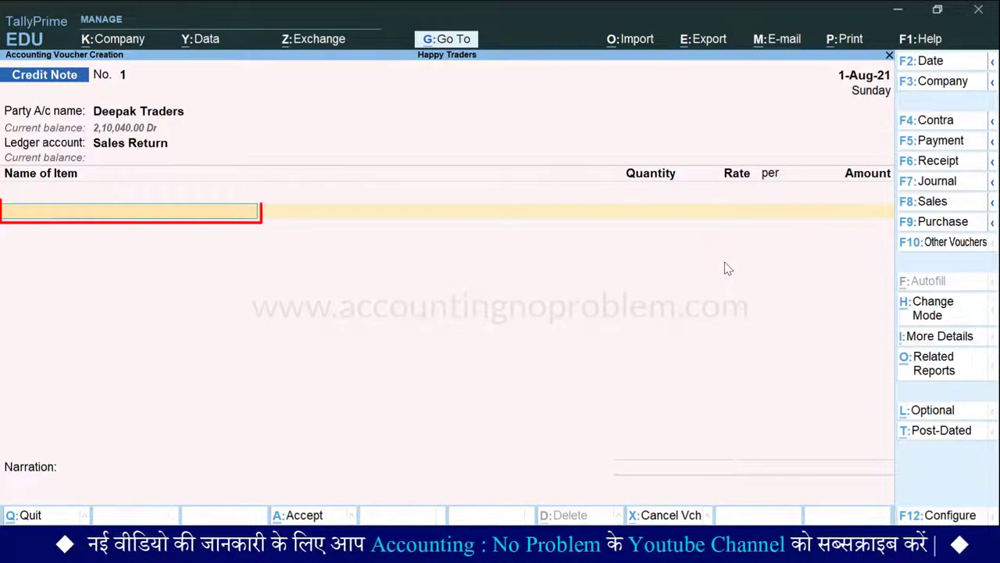
Add the returned item Printer with quantity 1 Nos at the rate of 15,000.00 and end the item list.
type("P")
key("Return")
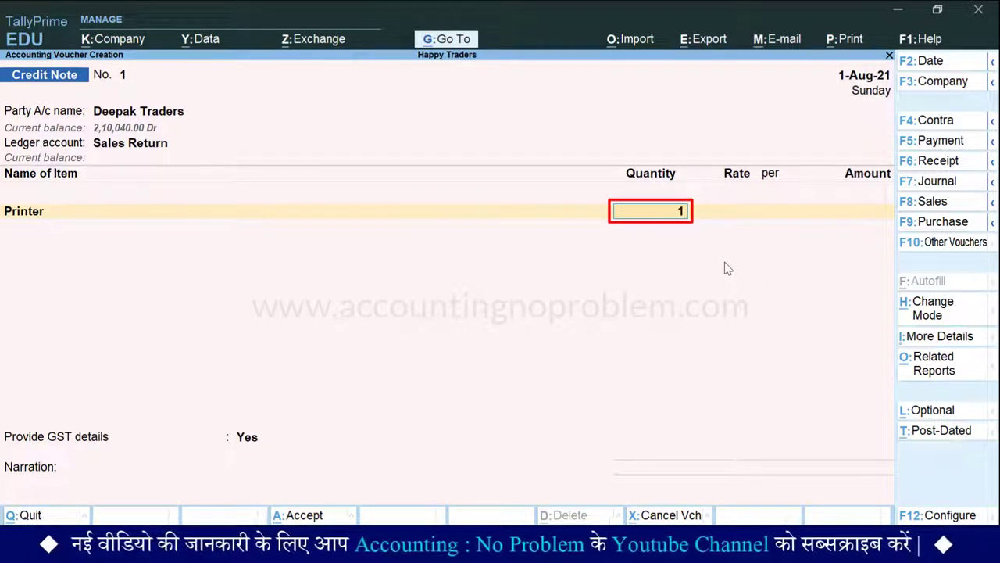
type("1")
key("Return")
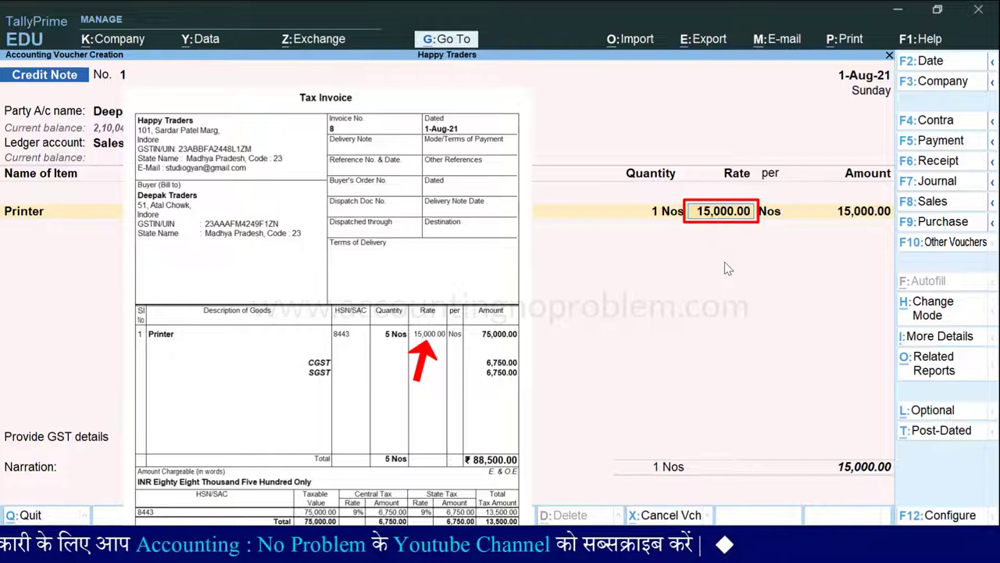
key("Return")
key("Return")
key("Return")
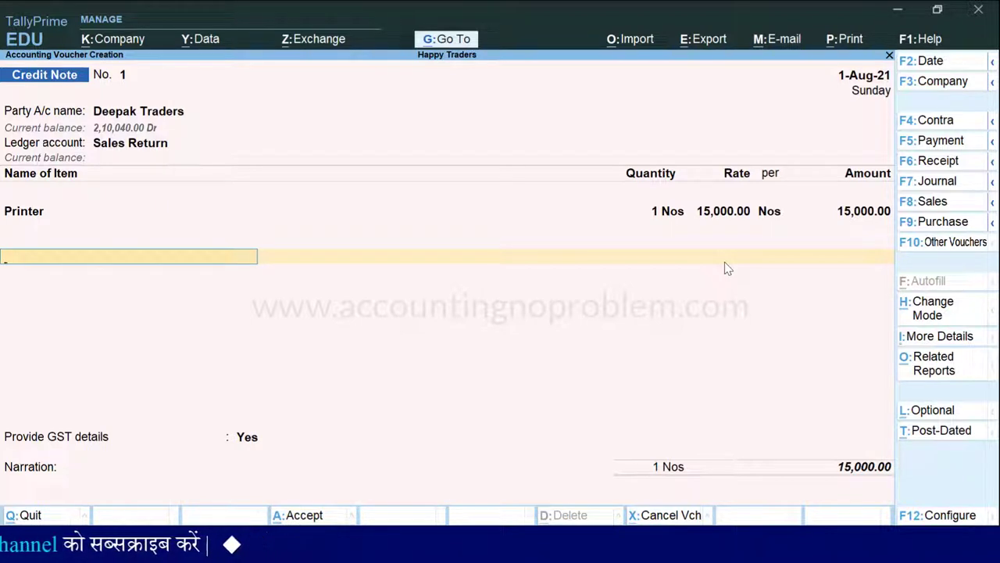
Add the CGST and SGST tax ledgers with their calculated amounts below the Printer item.
type("C")
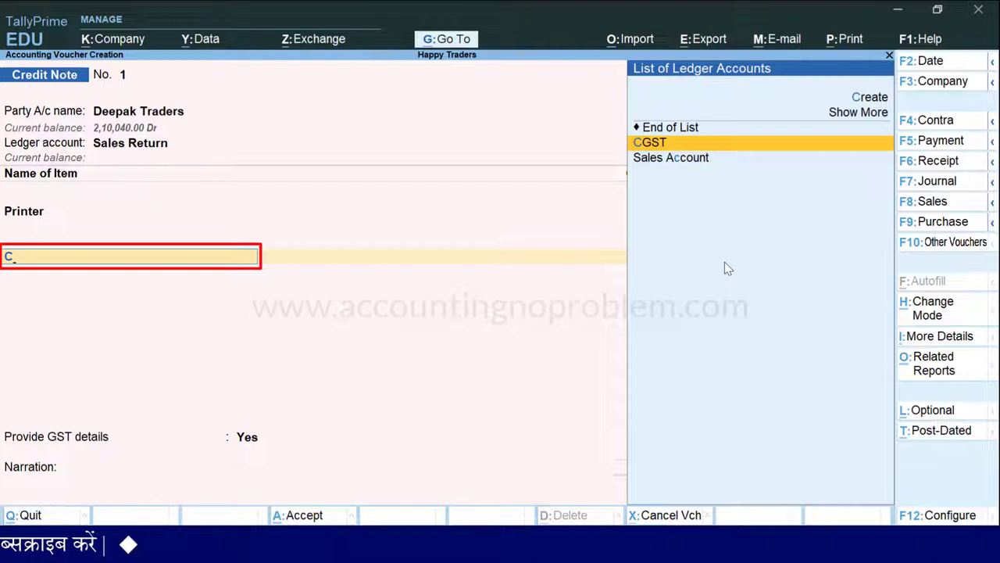
key("Return")
key("Return")
type("S")
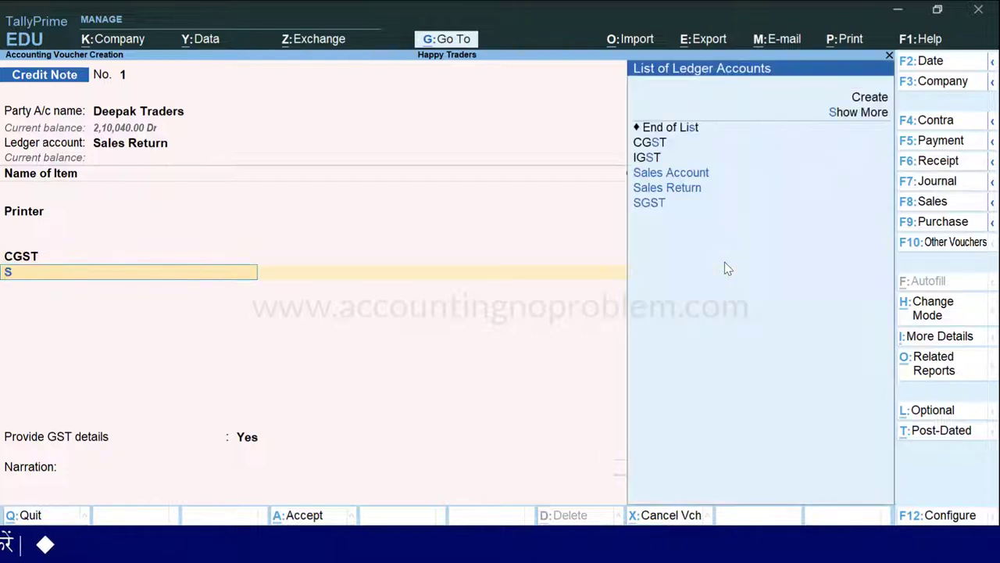
key("Down")
key("Down")
key("Return")
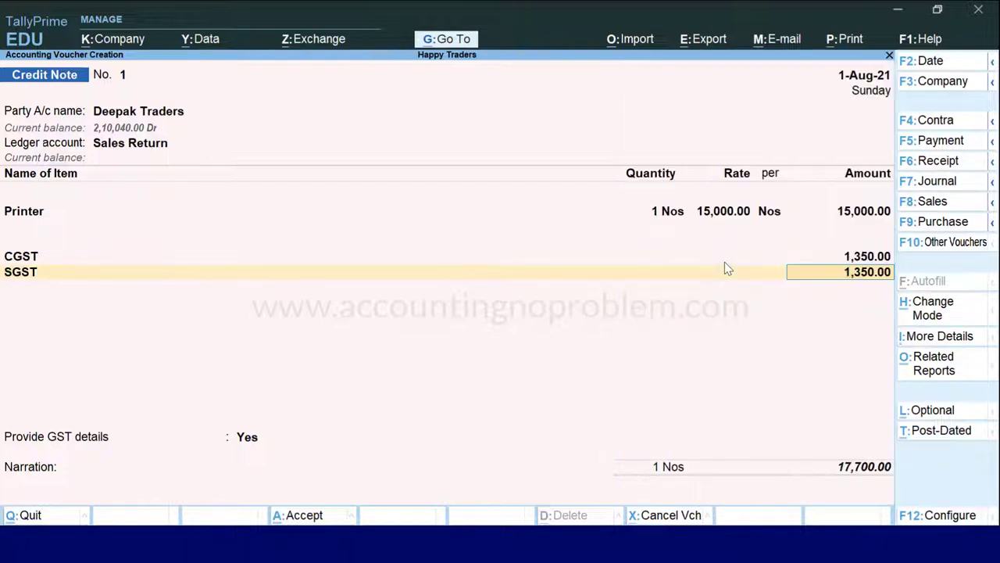
key("Return")
key("Return")
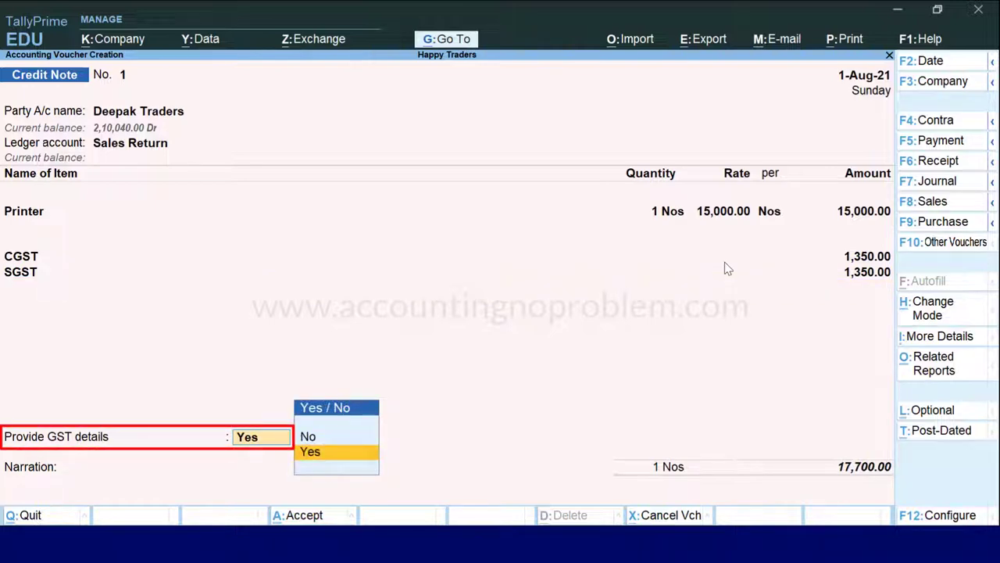
Provide GST details with reason 01-Sales Return and buyer's debit note number 1 dated 1-Aug-21.
key("Return")
key("Down")
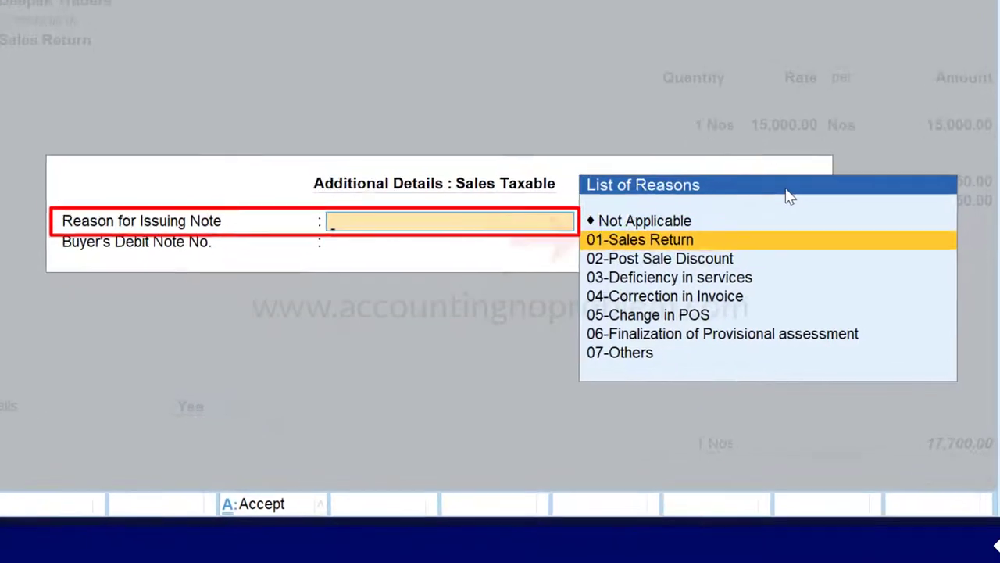
key("Return")
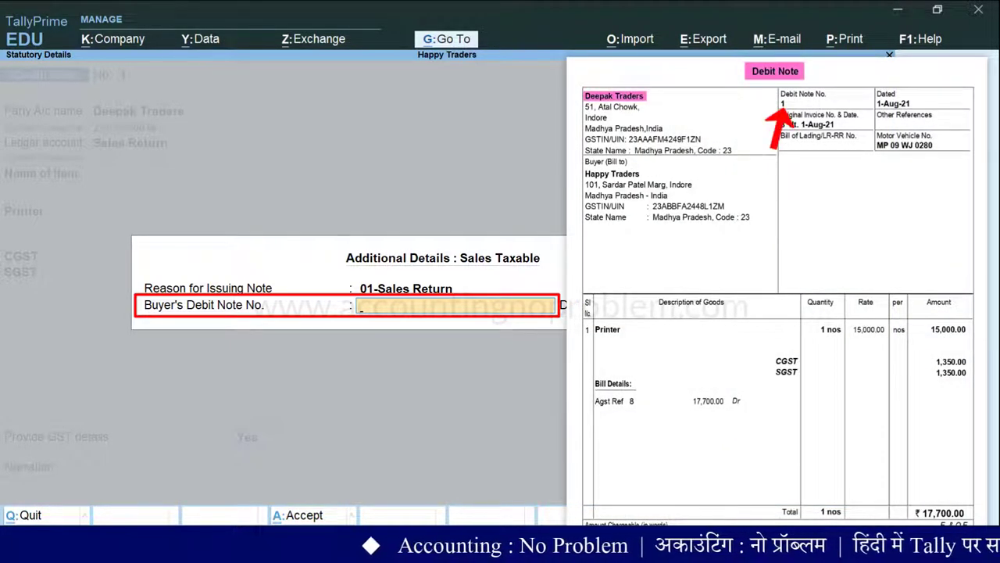
type("1")
key("Return")
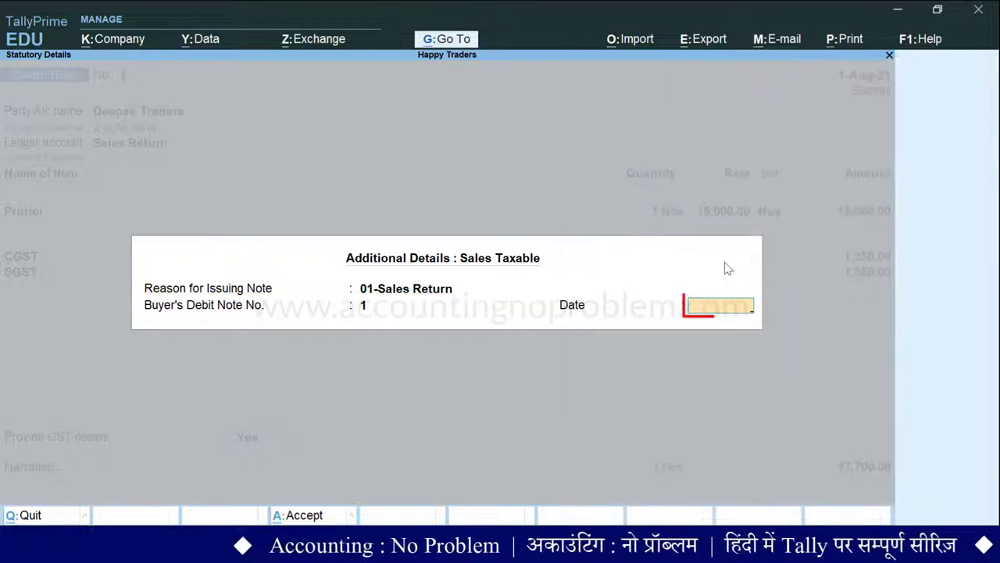
type("1")
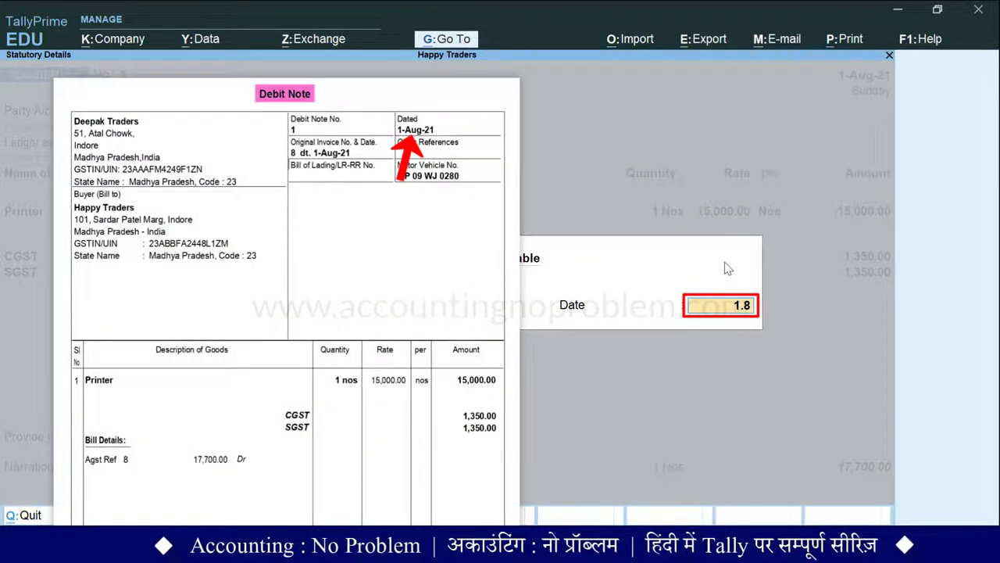
type(".8")
key("Return")
Allocate the full 17,700.00 Cr of the credit note against pending bill 8 of Deepak Traders.
key("Return")
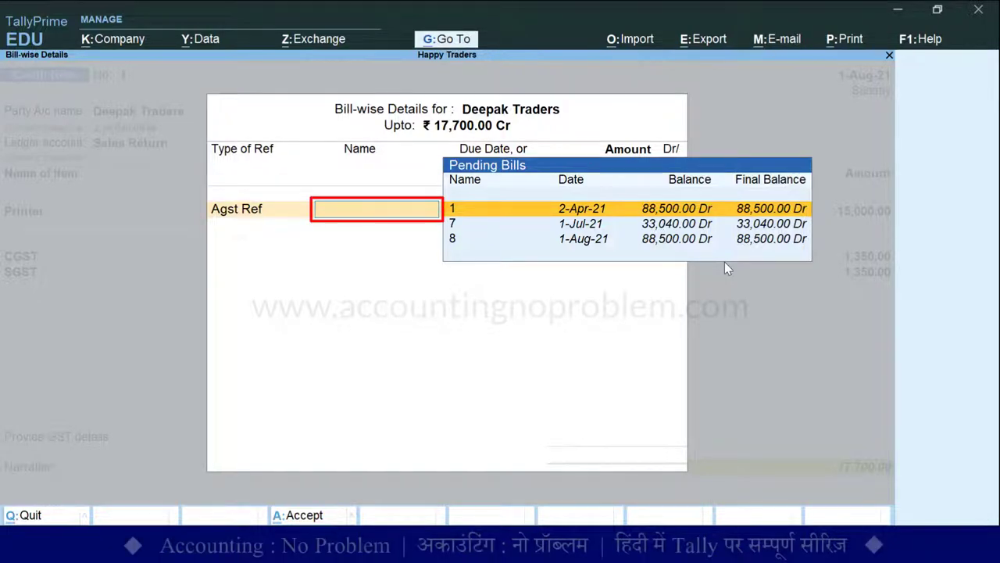
key("Down")
key("Down")
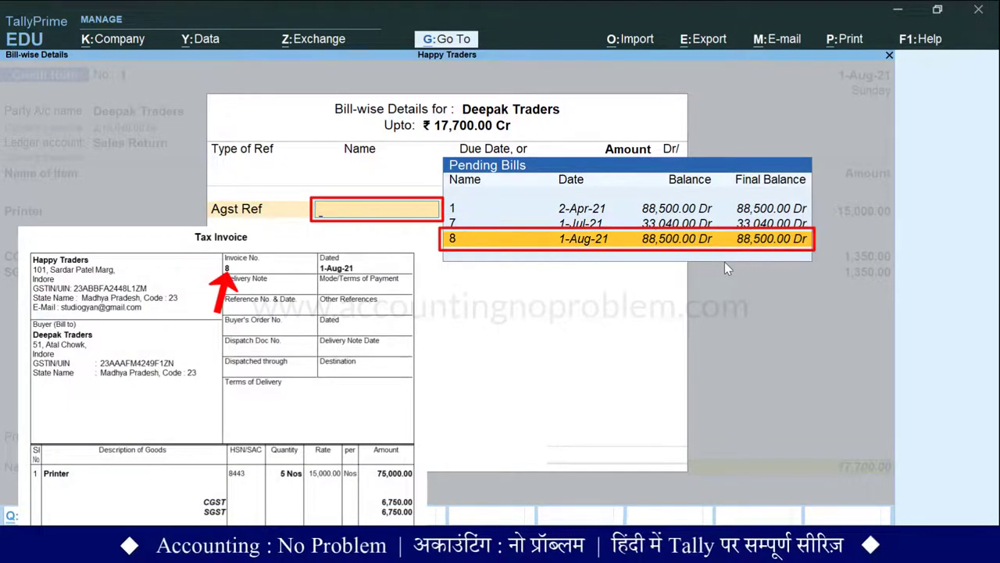
key("Return")
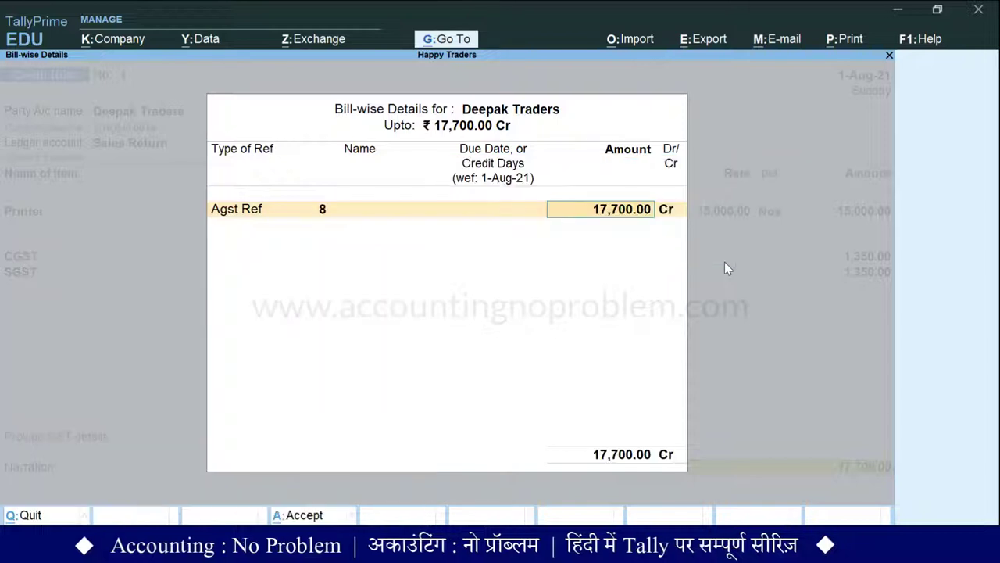
key("Return")
key("Return")
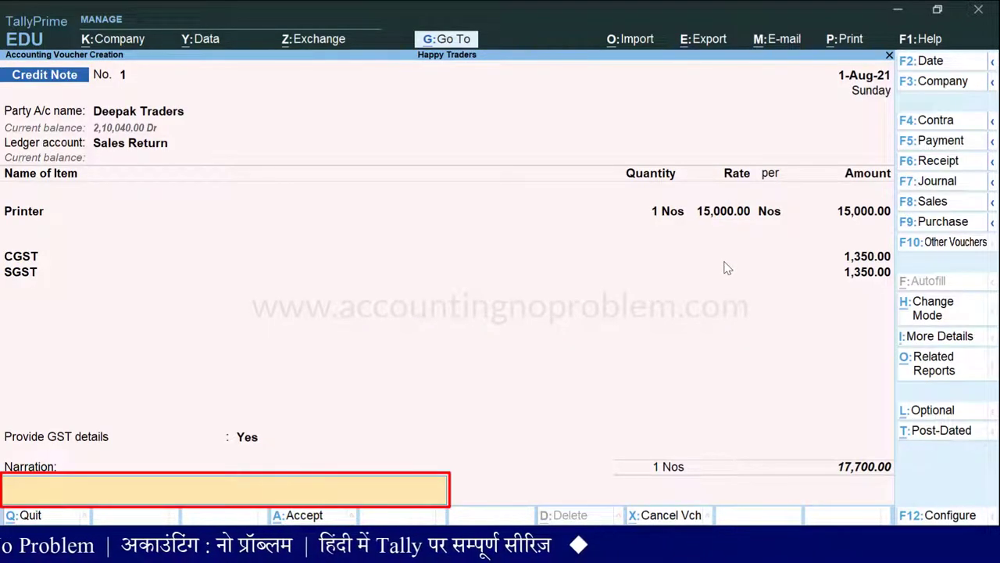
Enter the narration "Being goods returned by Deepak Traders because of damage." and save the credit note.
type("Being goods returned by Deepak Traders because of damage.")
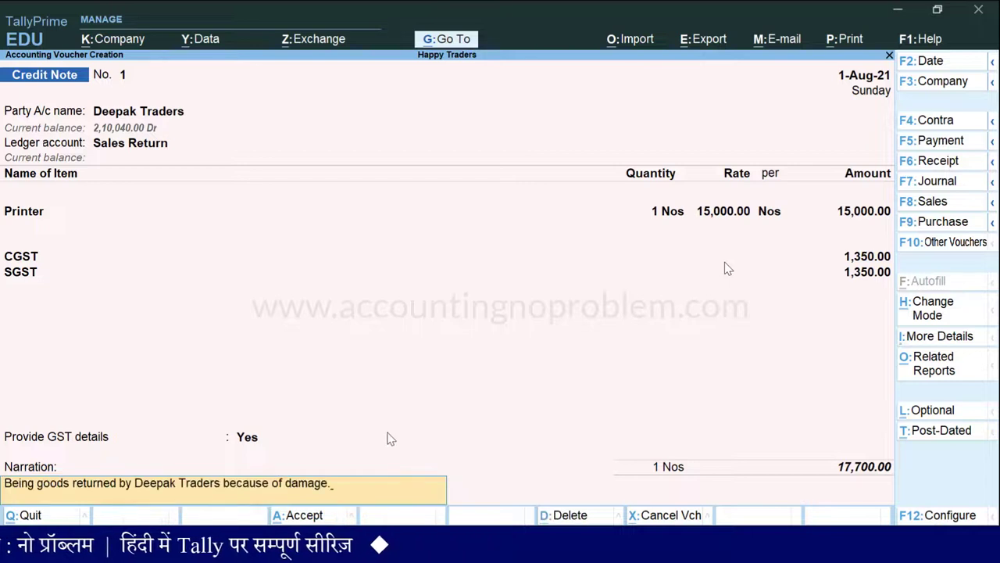
key("Return")
key("Return")
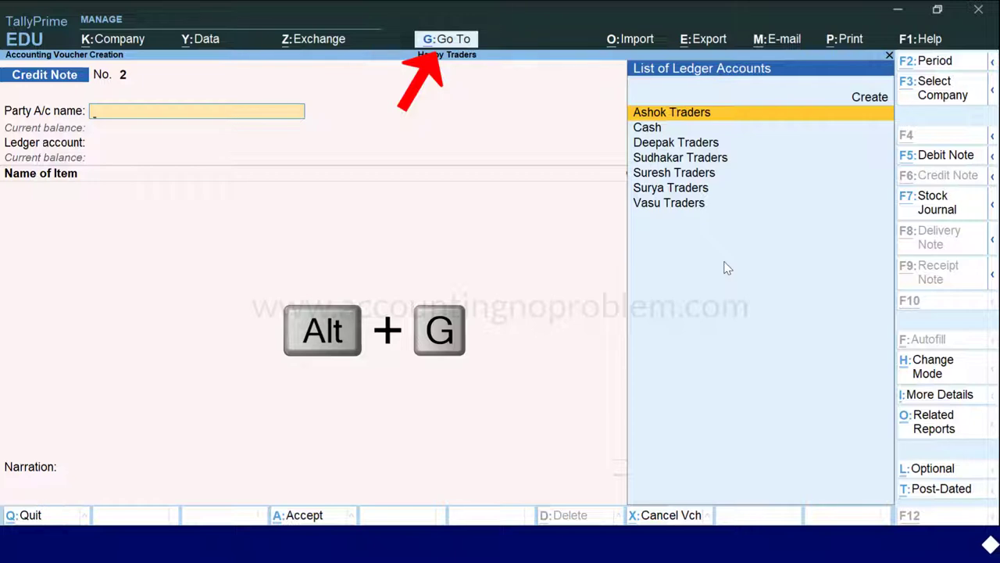
Open the GSTR-1 report and set its period from 1-8-2021 to 31-8-2021.
key("alt+g")
type("Gstr1")
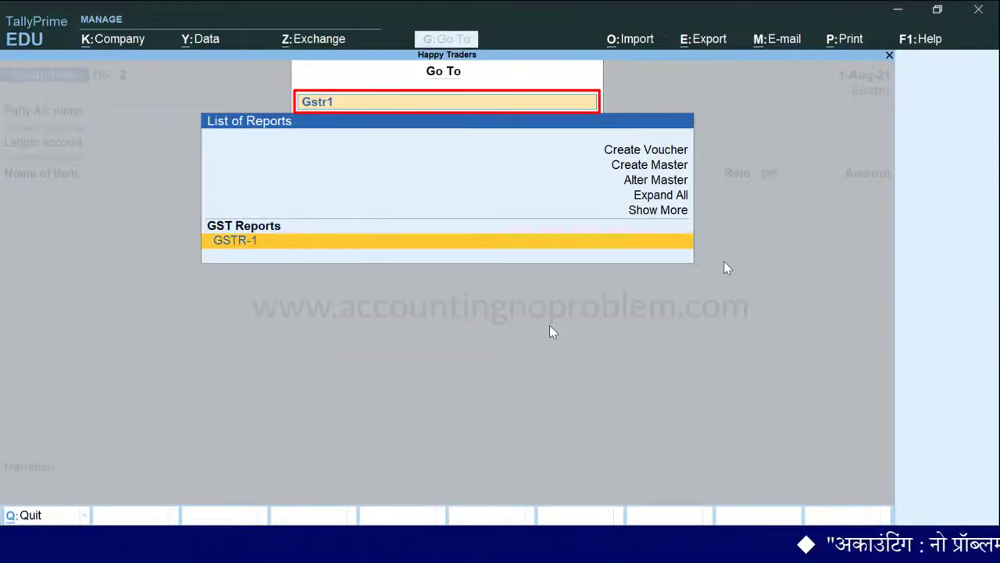
key("Return")
key("F2")
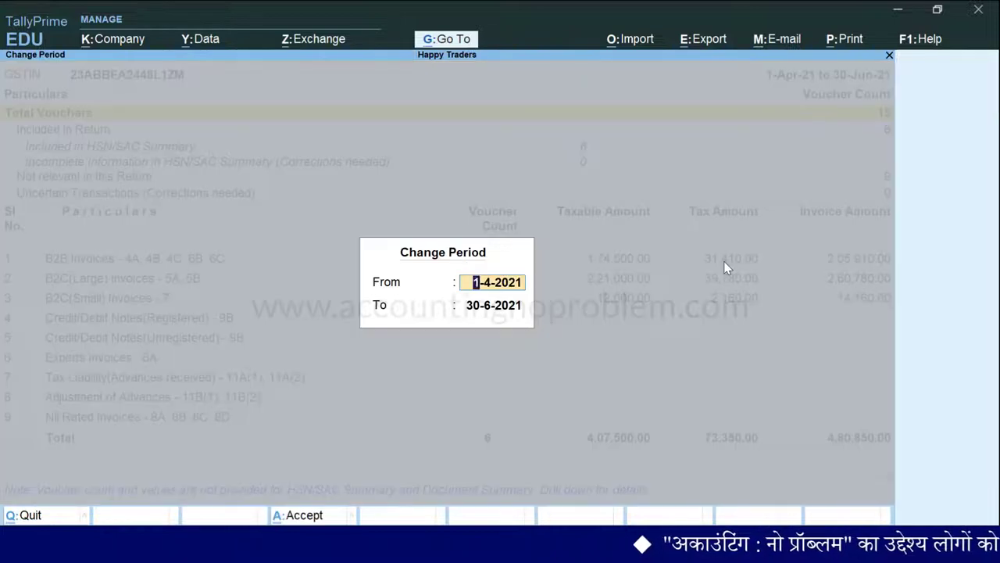
type("1.8")
key("Return")
type("31.8")
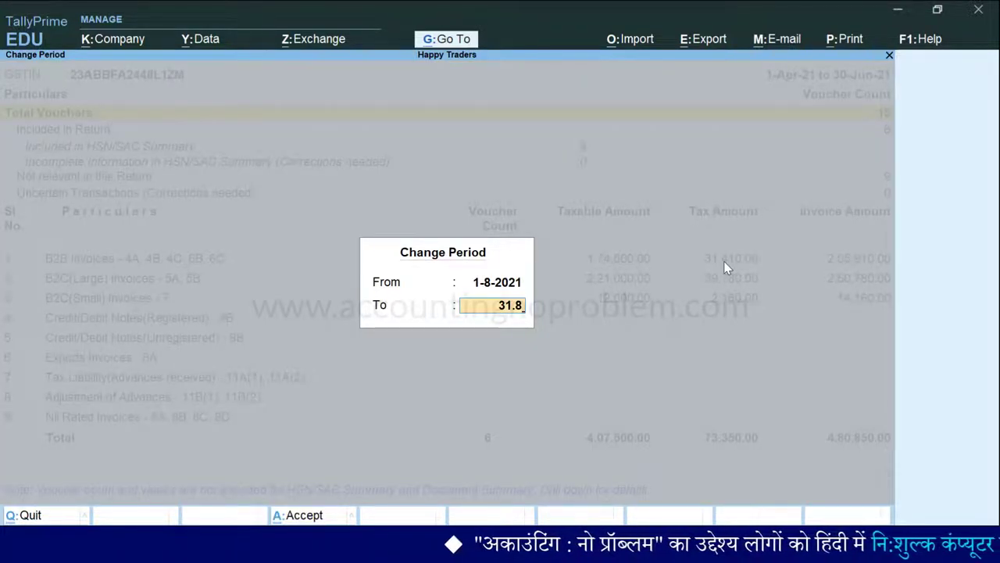
key("Return")
Examine the Credit/Debit Notes (Registered) - 9B row in GSTR-1 and leave the report.
key("Down")
key("Down")
key("Down")
key("Down")
key("Down")
key("Down")
key("Down")
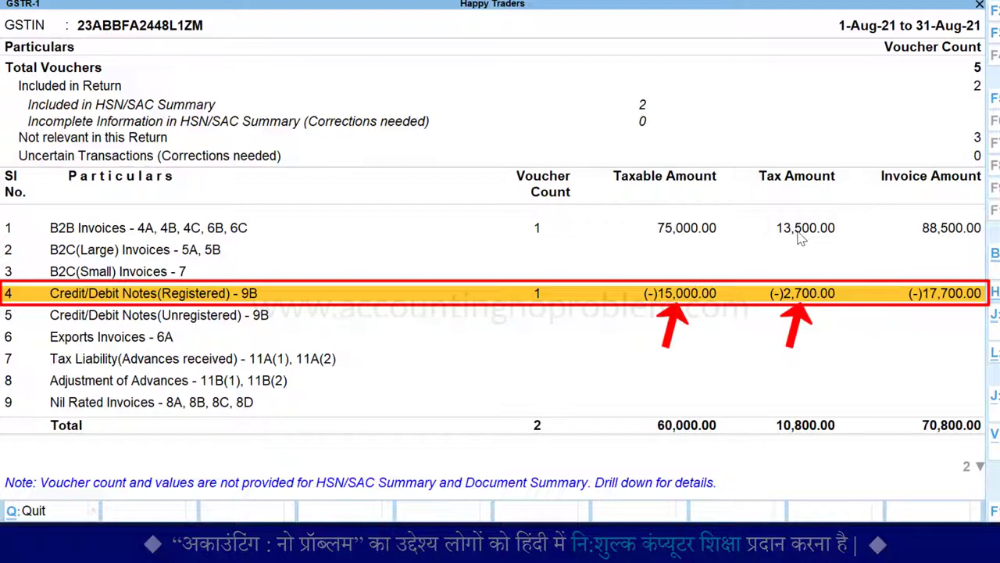
key("Escape")
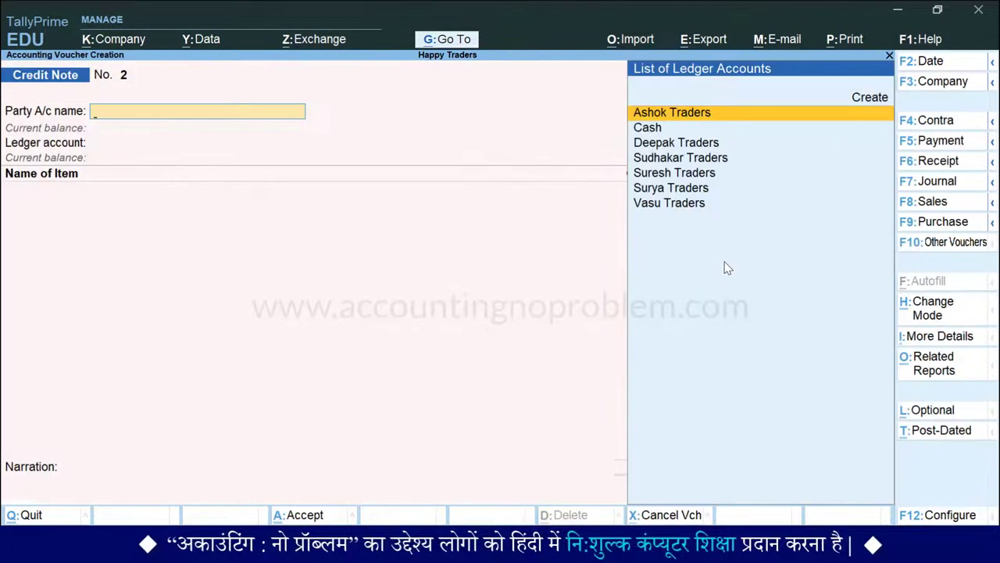
Open the Stock Summary report.
key("alt+g")
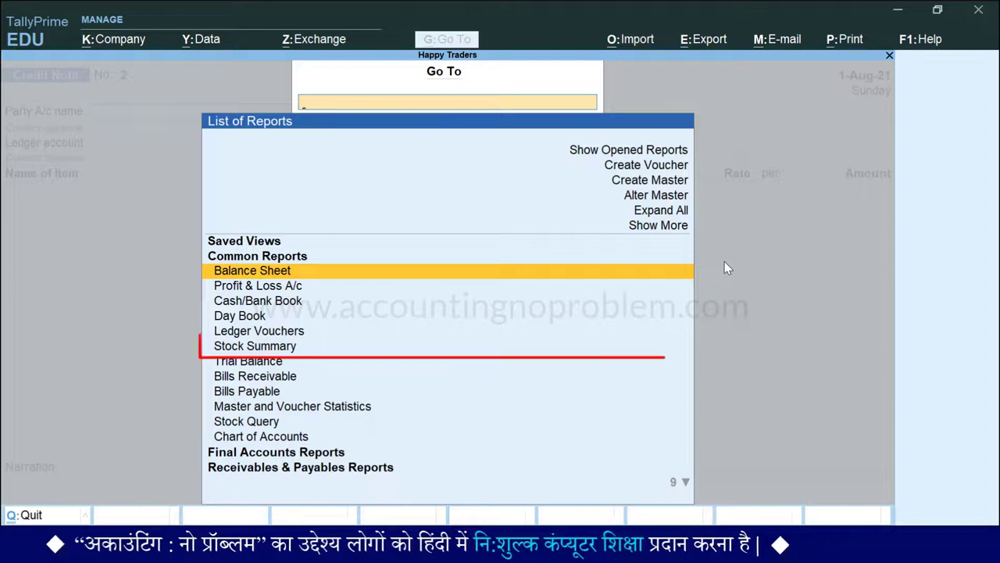
key("Down")
key("Down")
key("Down")
key("Down")
key("Down")
key("Return")
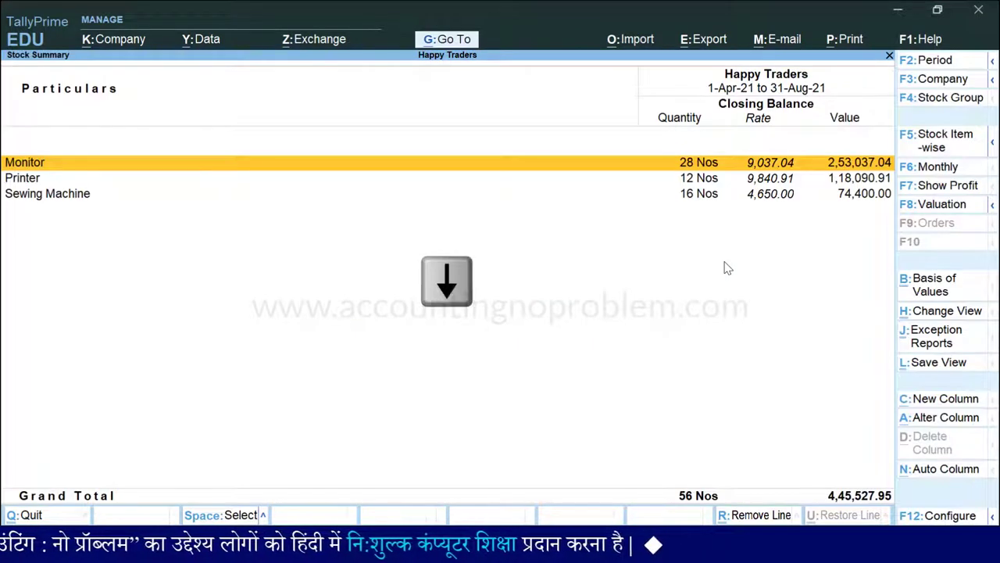
Review the Printer's August stock vouchers, checking the outward quantities of the sale and the credit note, and return to voucher entry.
key("Down")
key("Return")
key("Return")
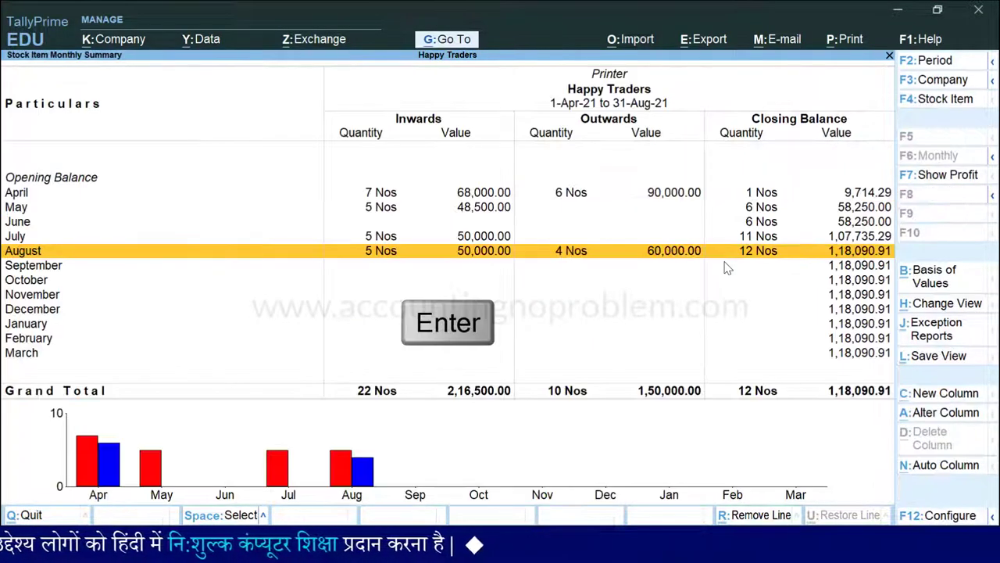
key("Down")
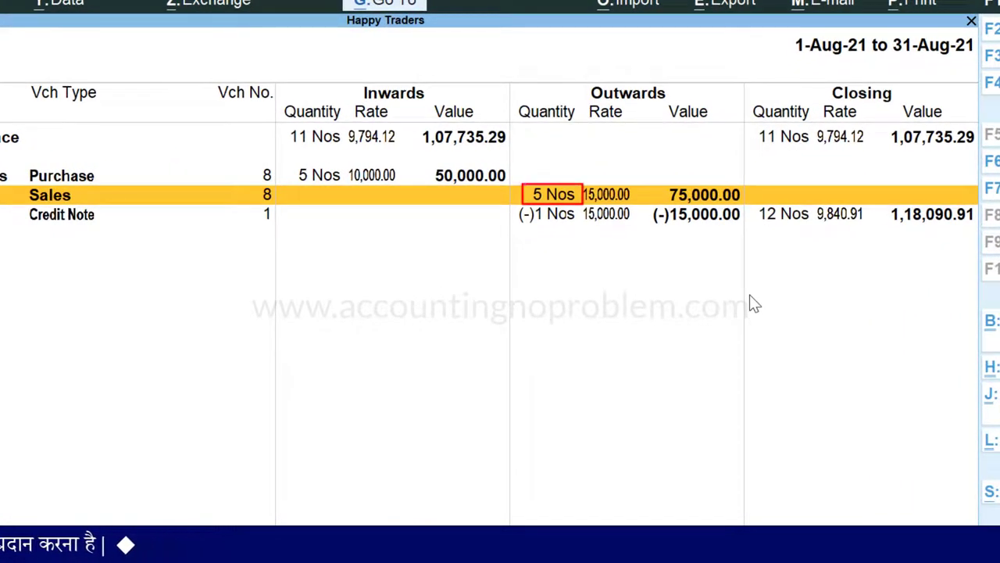
key("Down")
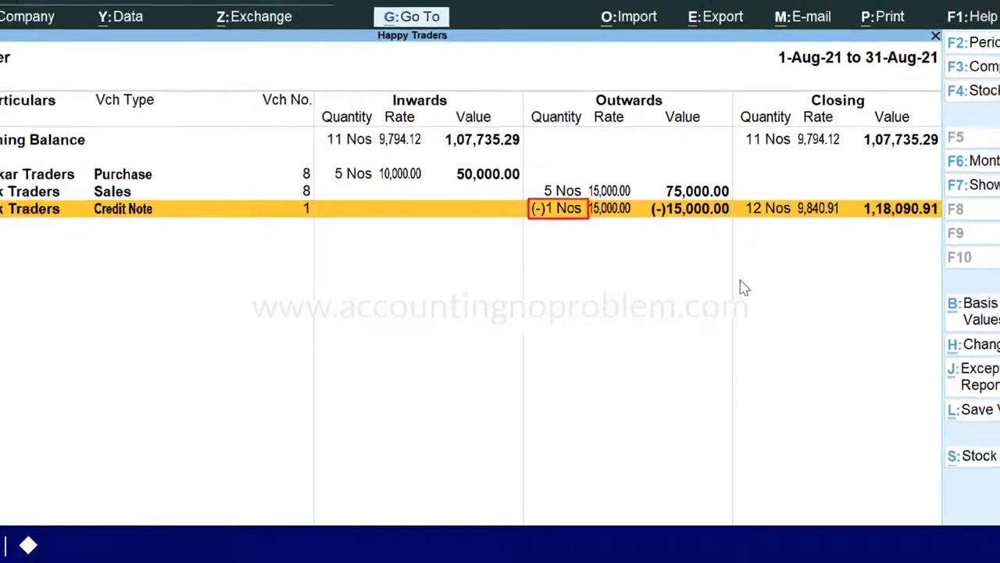
key("Escape")
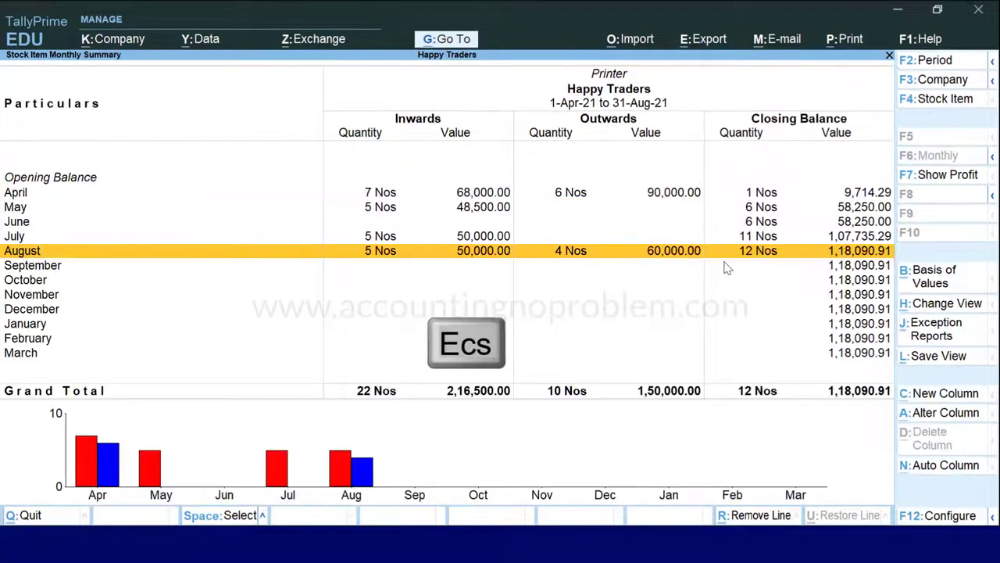
key("Escape")
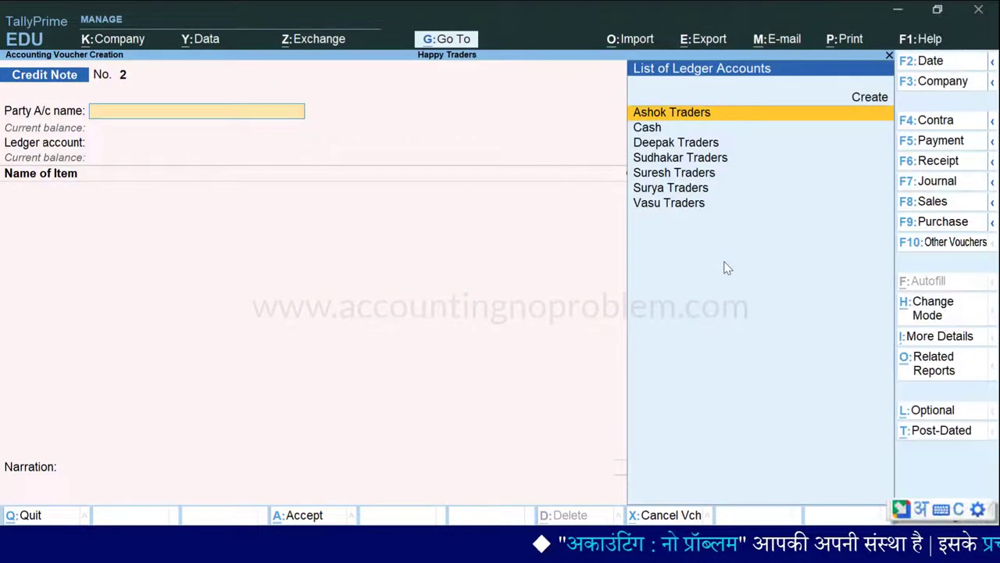
Date the new credit note 2-Aug-21 and choose Deepak Traders as the party, leaving the receipt details blank.
key("F2")
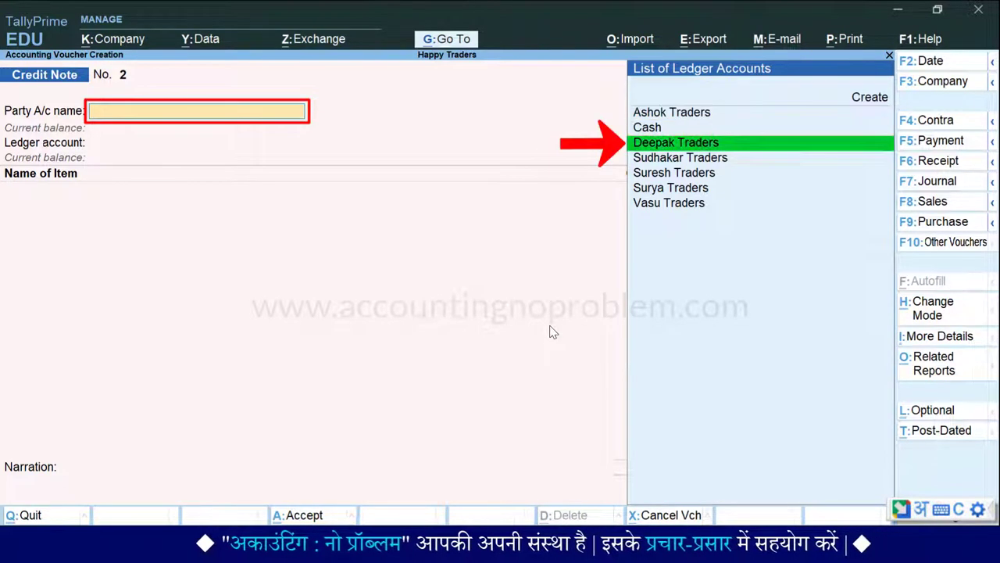
key("Return")
key("Return")
key("Return")
key("Return")
key("Return")
key("Return")
key("Return")
key("Return")
key("Return")
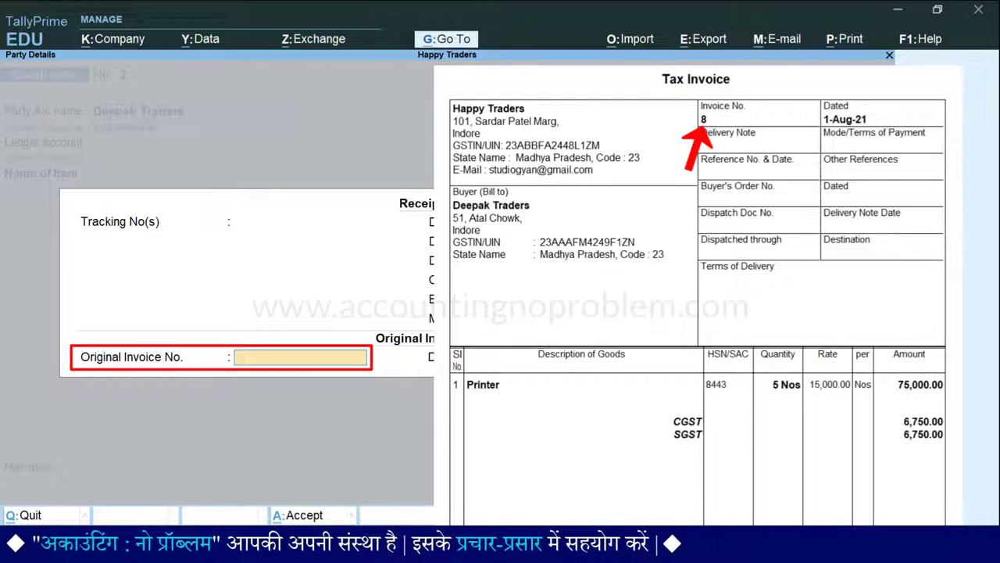
Reference original invoice number 8 dated 1-Aug-21 and accept the default party details.
type("8")
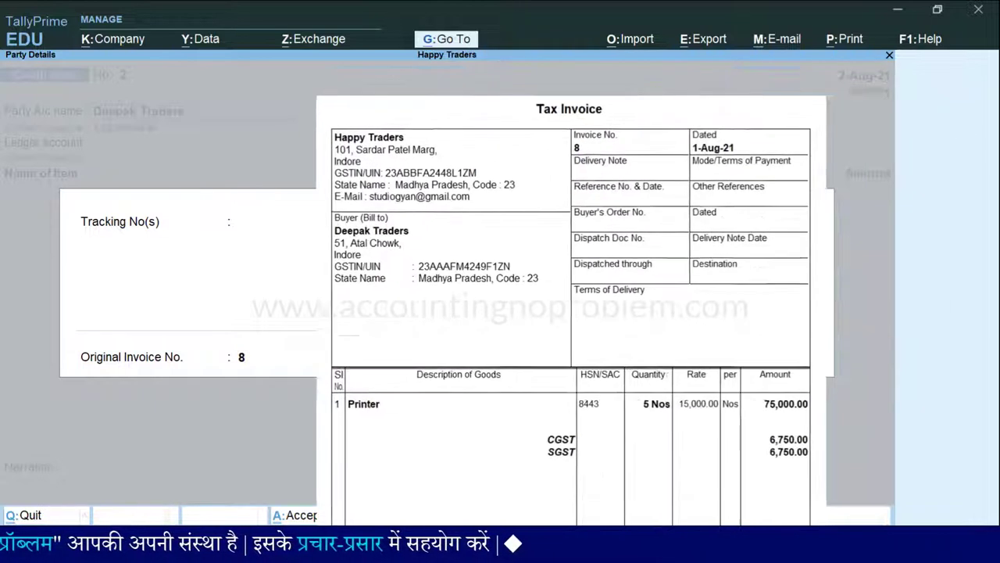
key("Return")
type("1.8")
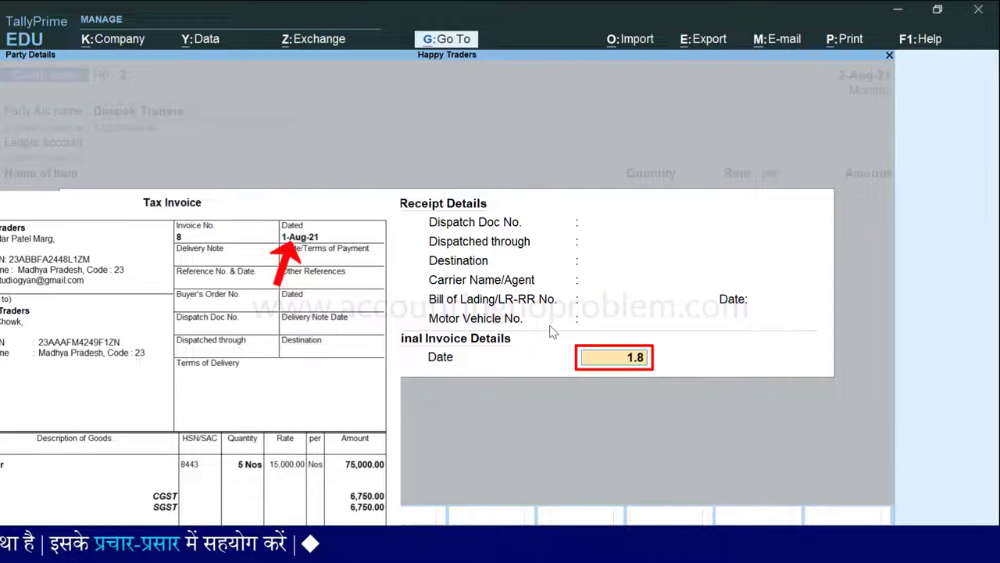
key("Return")
key("Return")
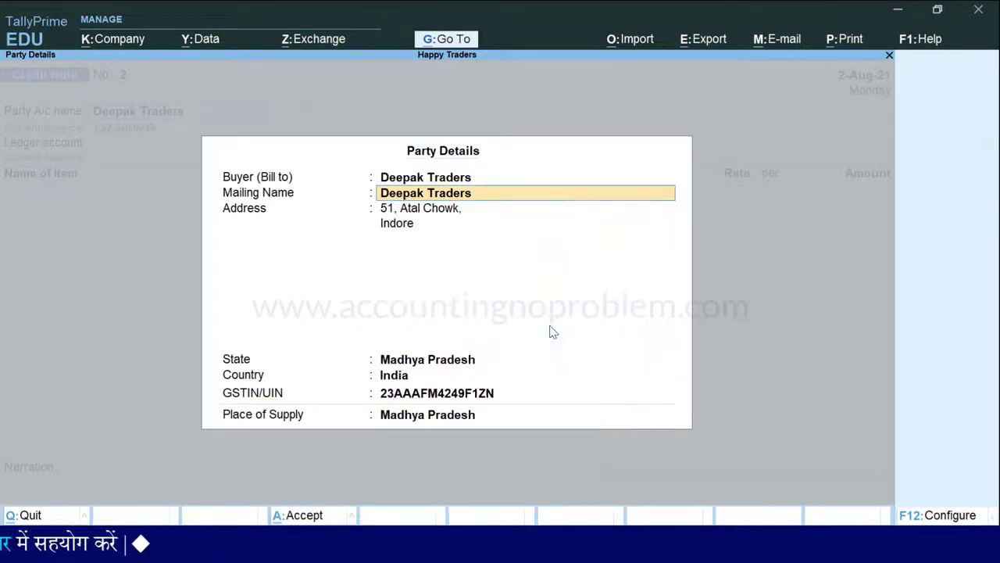
key("ctrl+a")
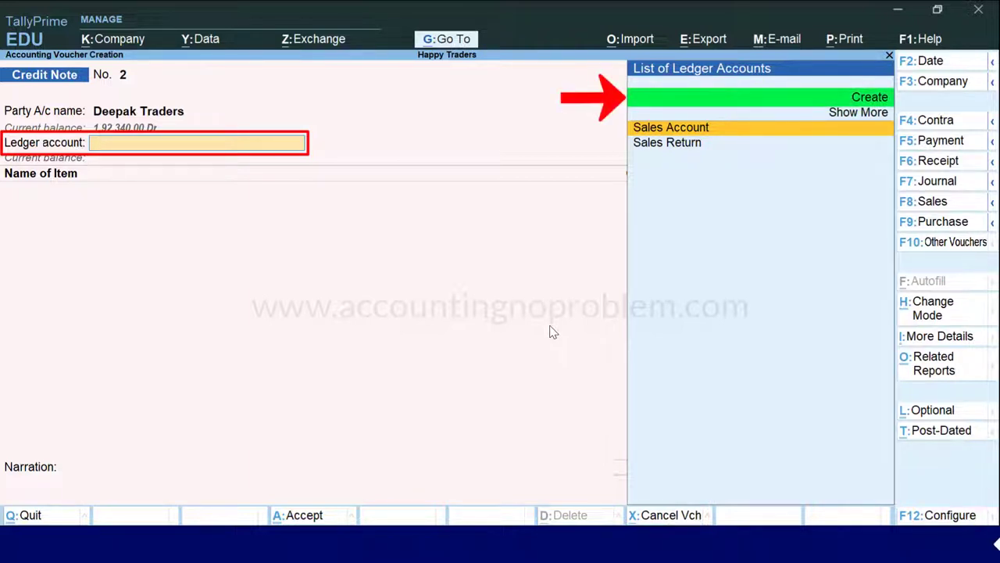
Create a new ledger named Discount on Sales under the Sales Accounts group.
key("Up")
key("Return")
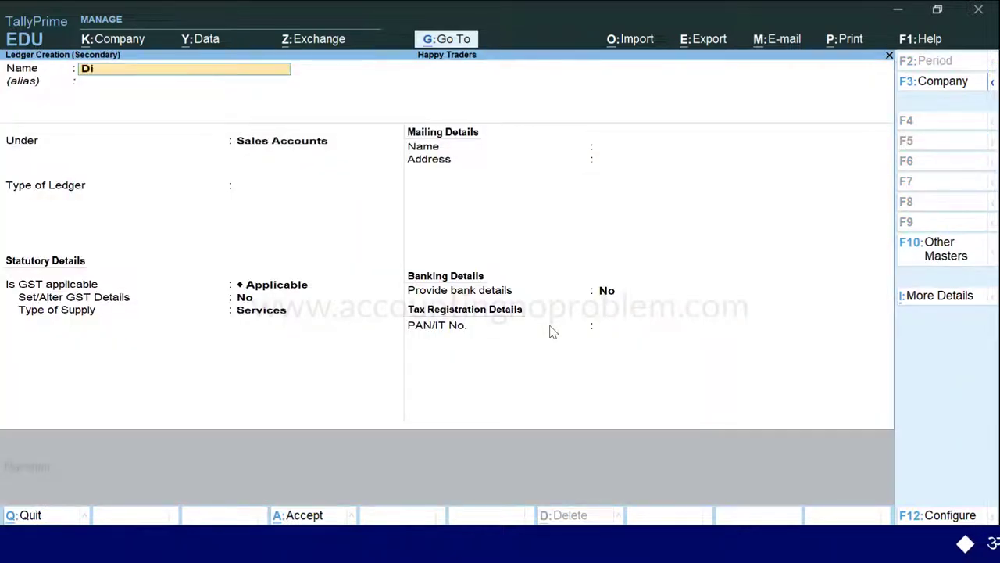
type("Discount on Sales")
key("Return")
key("Return")
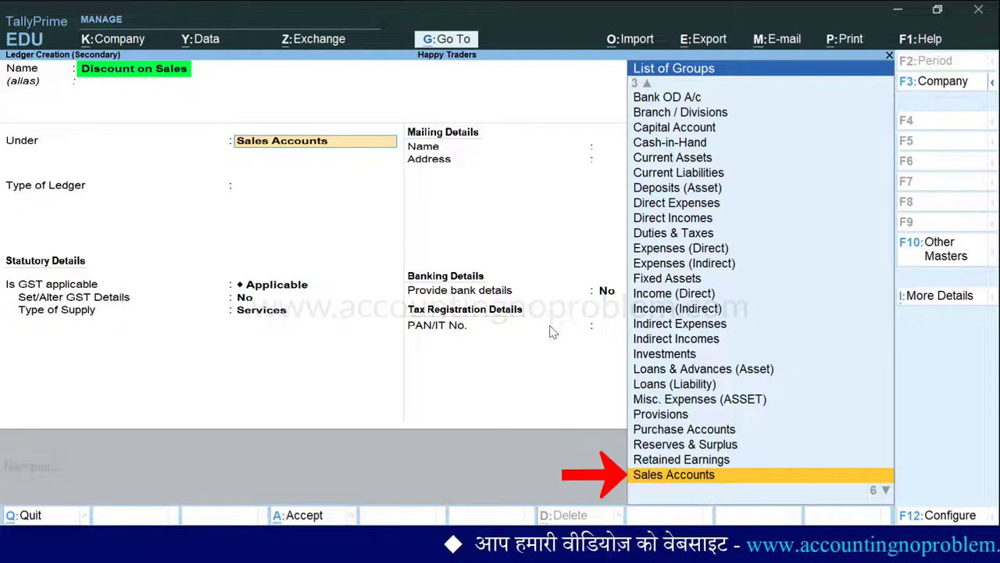
key("Return")
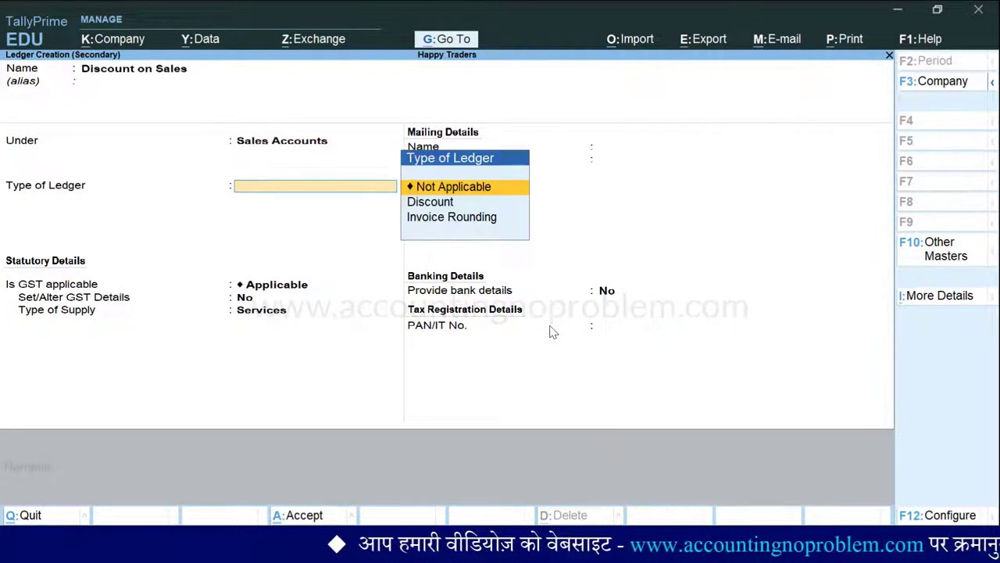
Set the ledger's type to Not Applicable, keep GST applicable, choose Goods as type of supply, and save it.
key("Return")
key("Return")
key("Return")
key("Up")
key("Return")
key("ctrl+a")
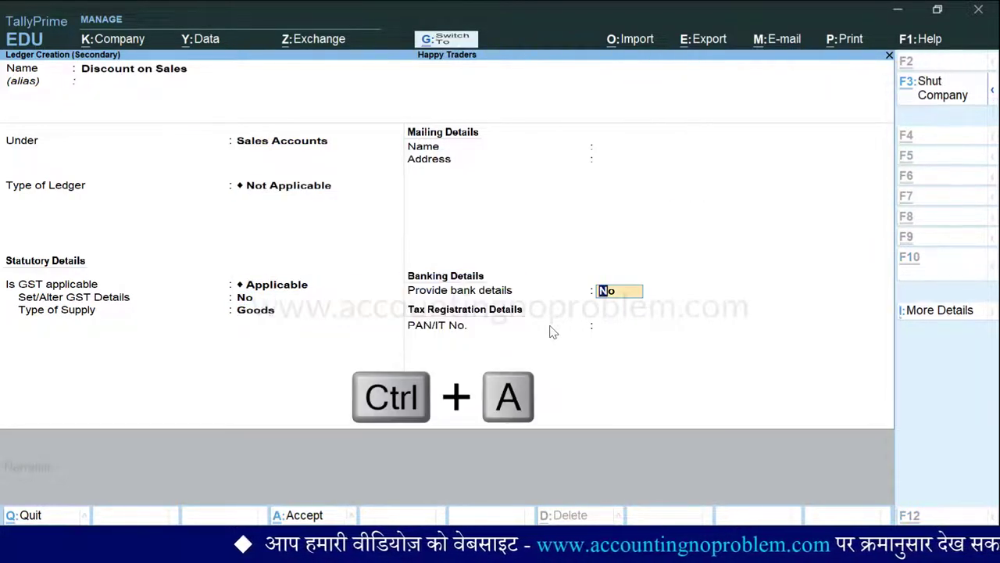
Add the item Printer without a quantity, enter the discount amount 2,000.00, and end the item list.
type("P")
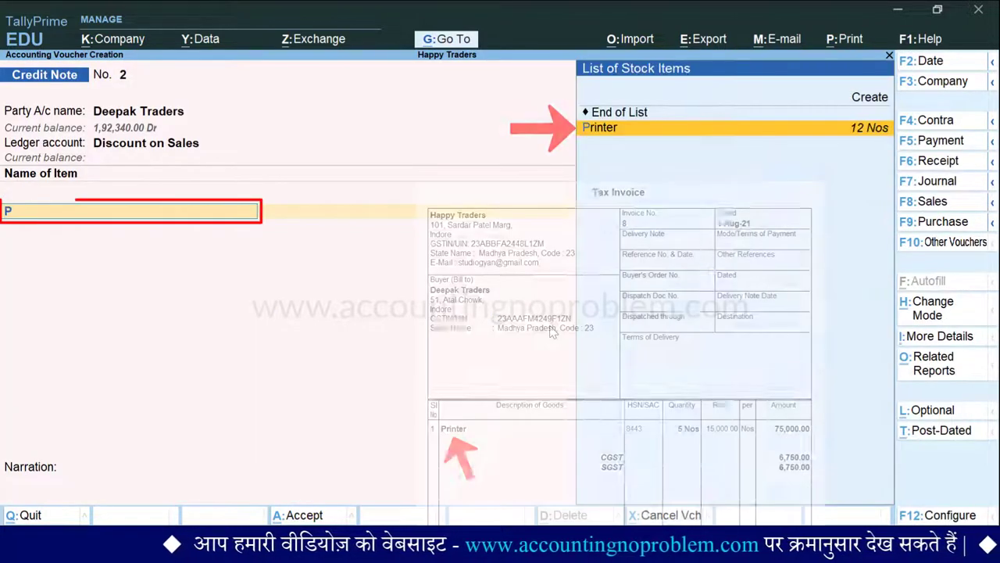
key("Return")
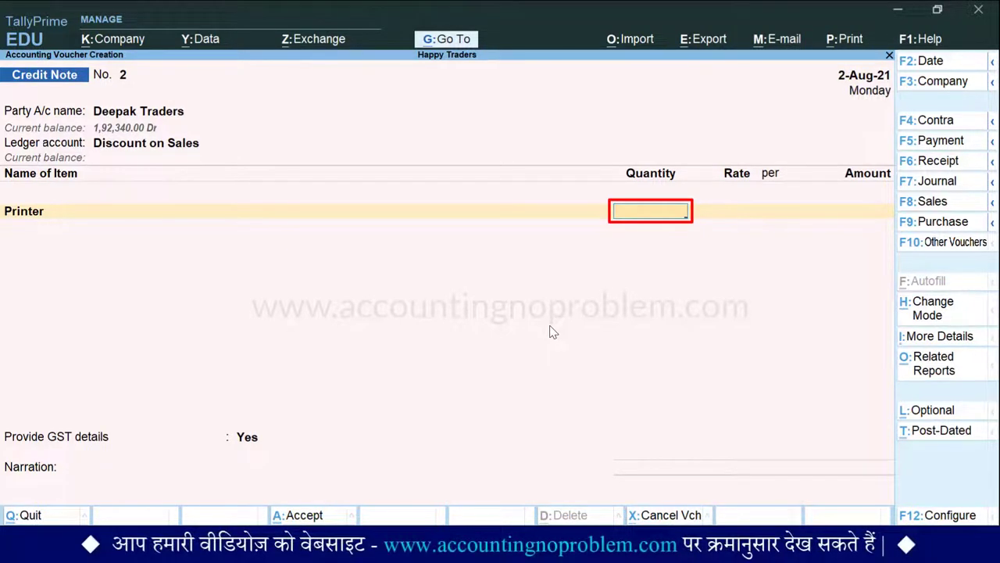
key("Return")
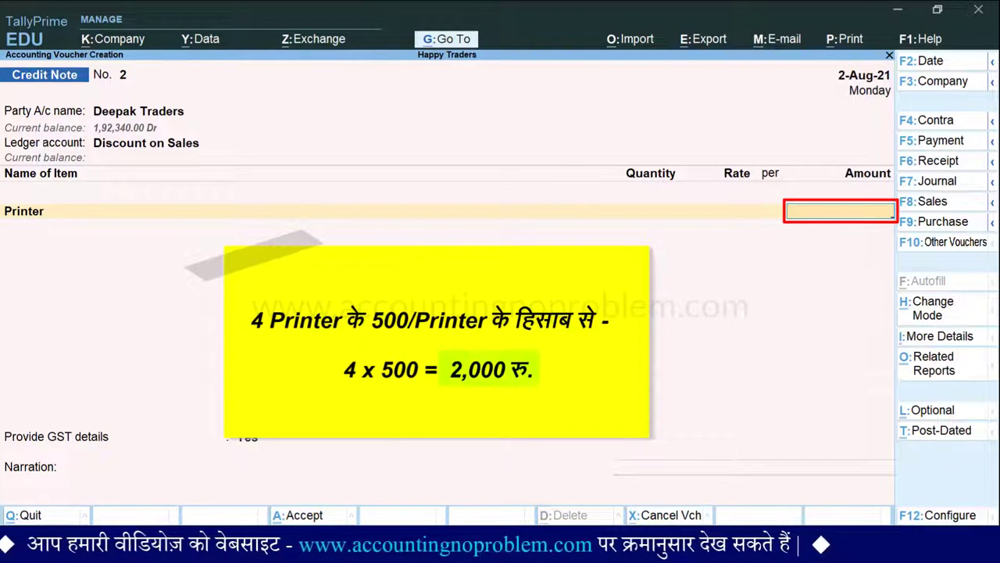
type("2000")
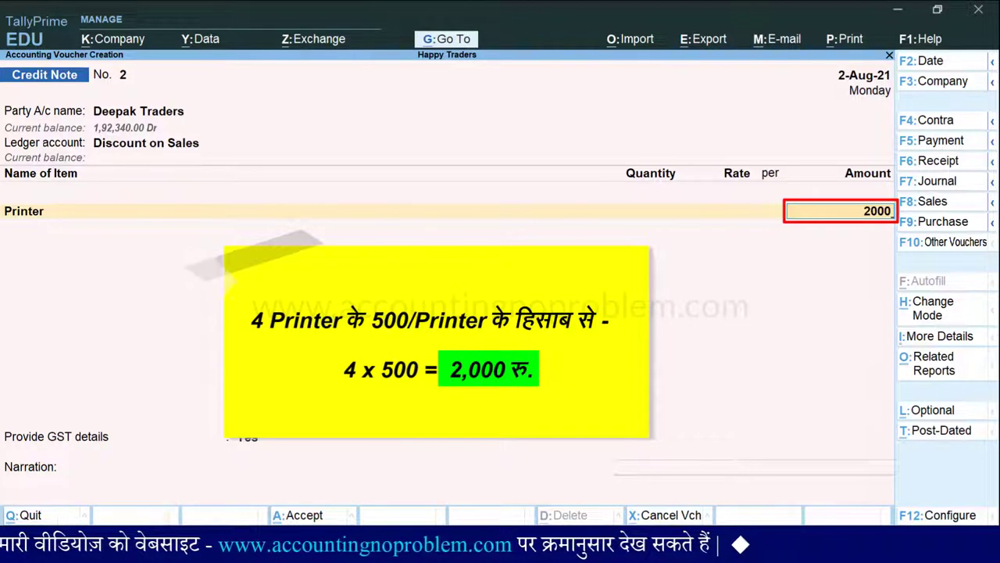
key("Return")
key("Return")
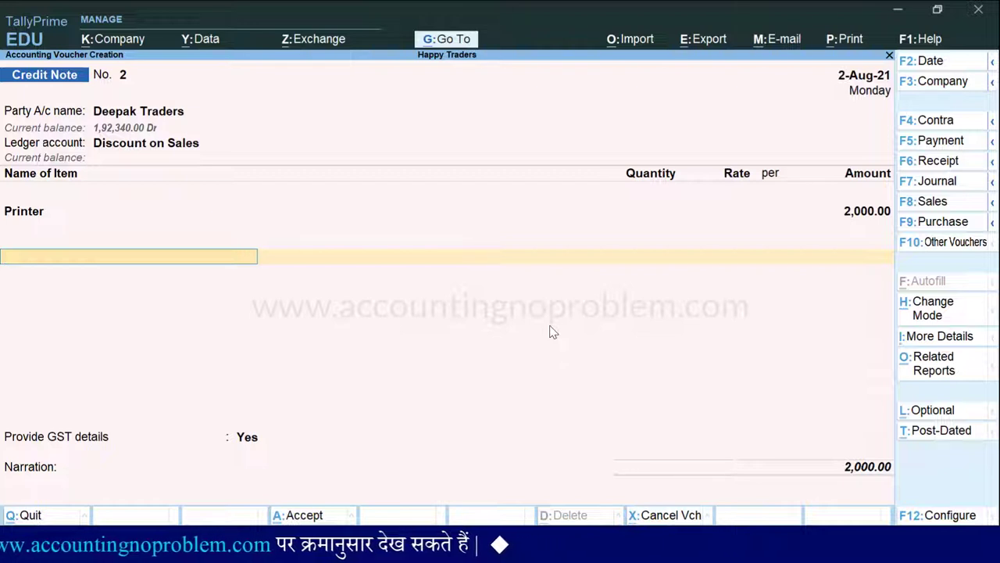
Add the CGST and SGST tax ledgers to the discount credit note with their automatic amounts and end the ledger list.
key("Return")
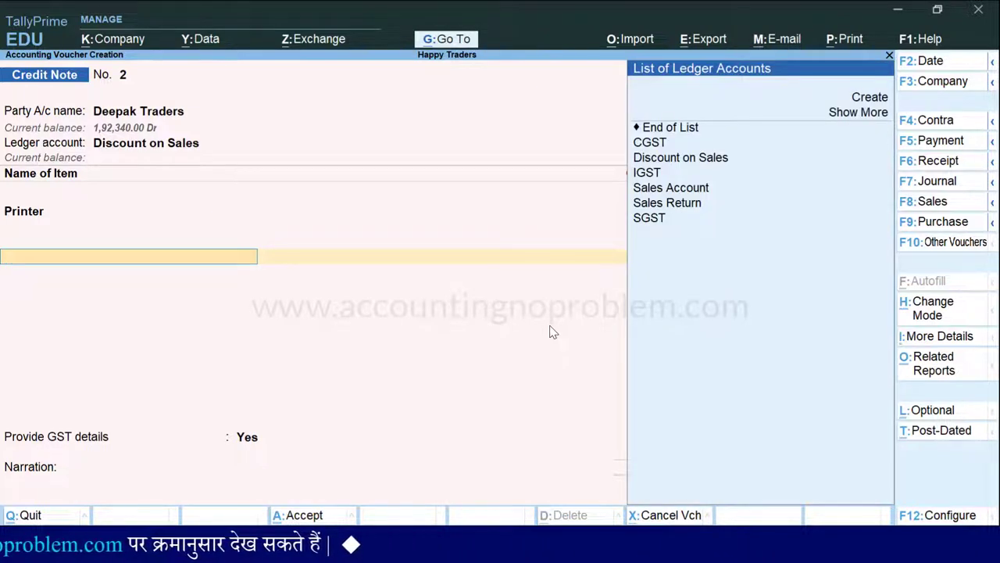
type("c")
key("Return")
key("Return")
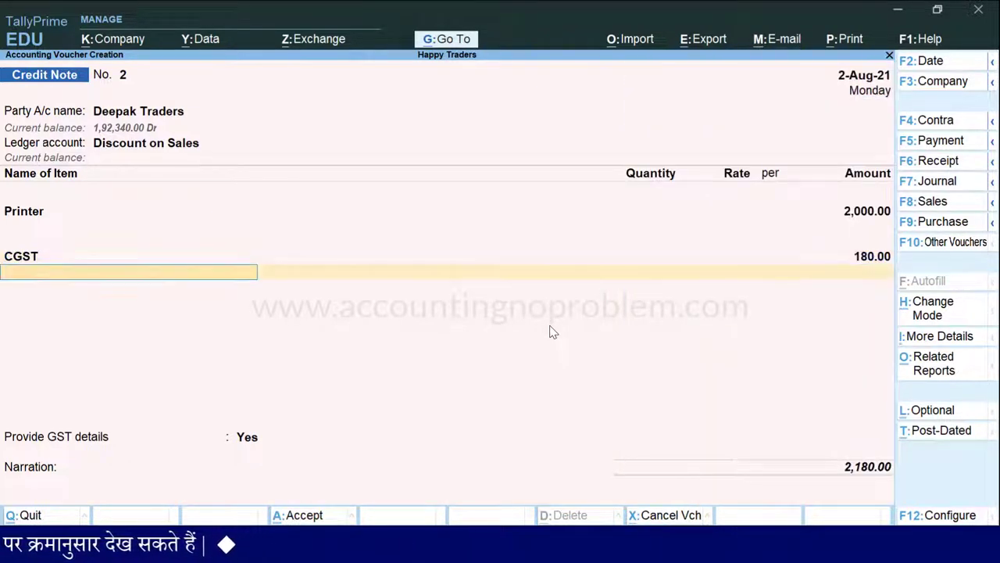
type("S")
key("Down")
key("Down")
key("Return")
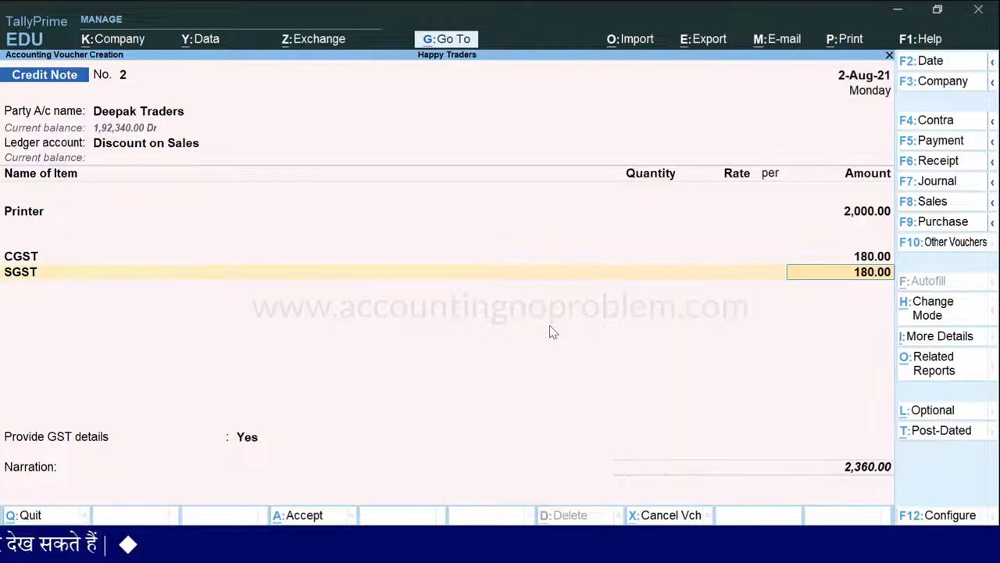
key("Return")
key("Return")
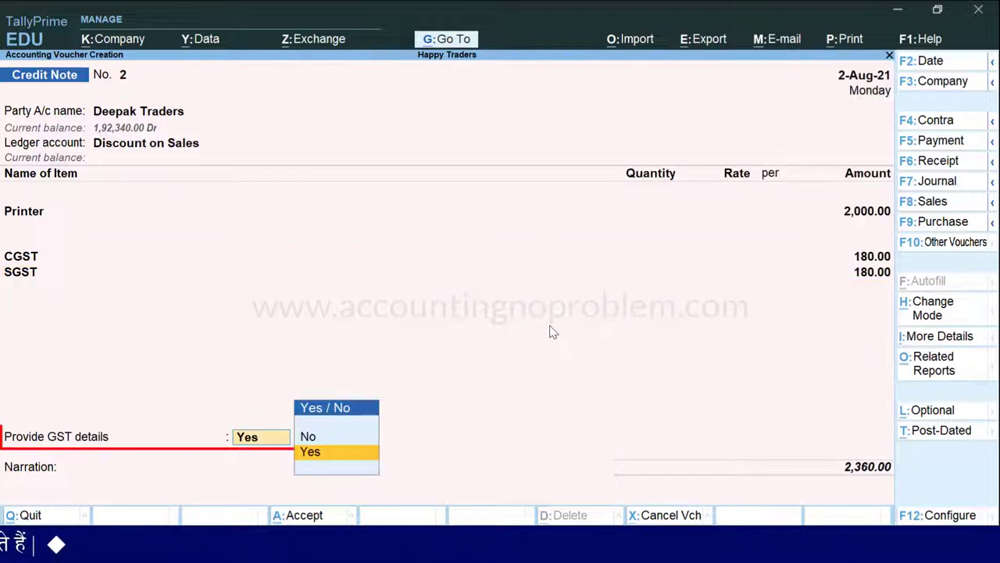
Provide GST details with 02-Post Sale Discount as the reason for issuing the note, leaving the buyer's debit note number and date blank.
key("Return")
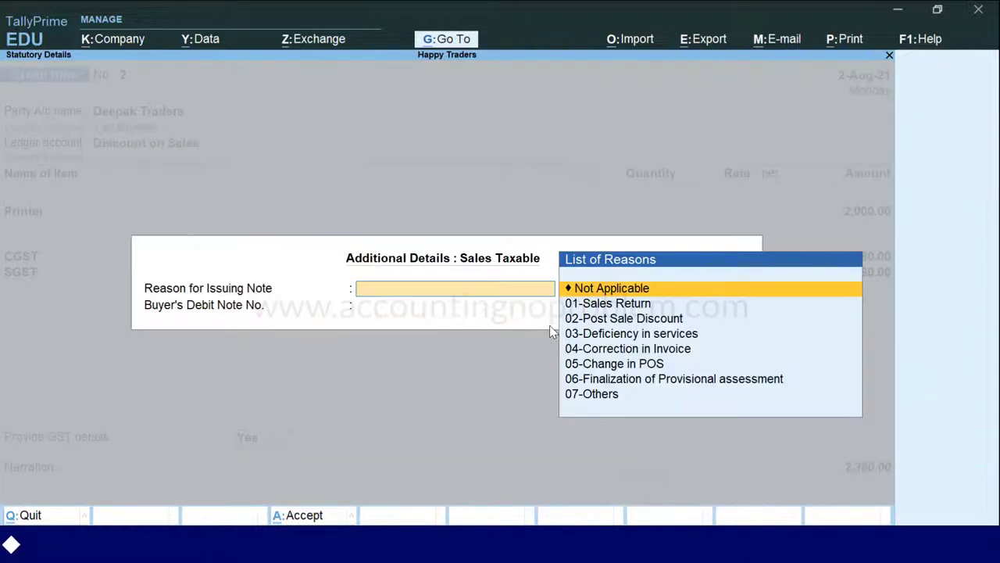
key("Down")
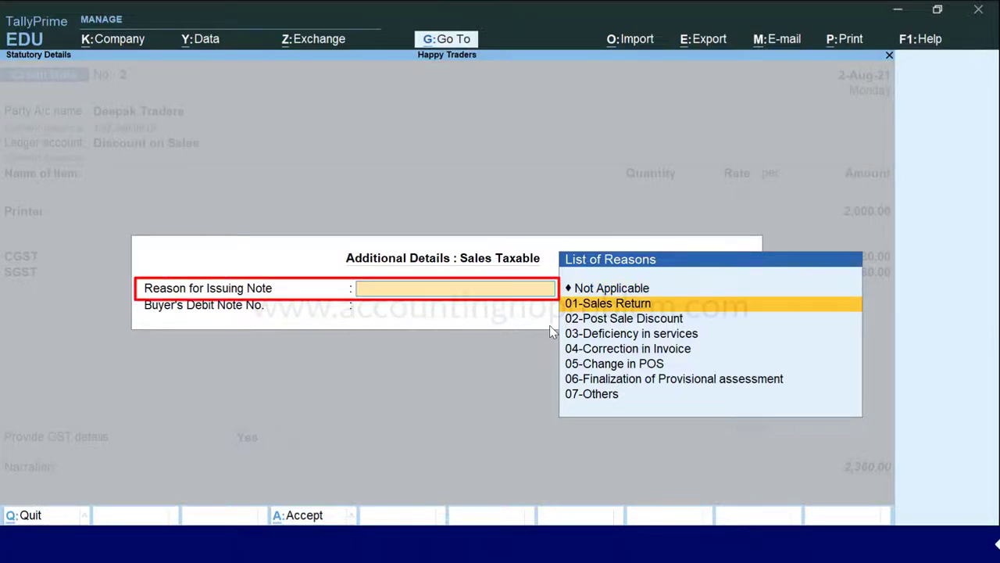
key("Down")
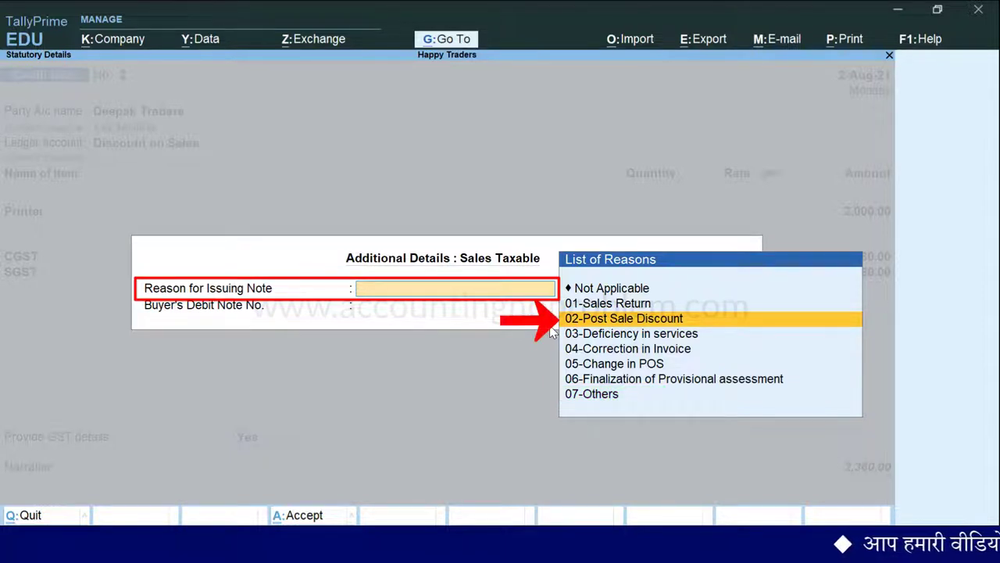
key("Return")
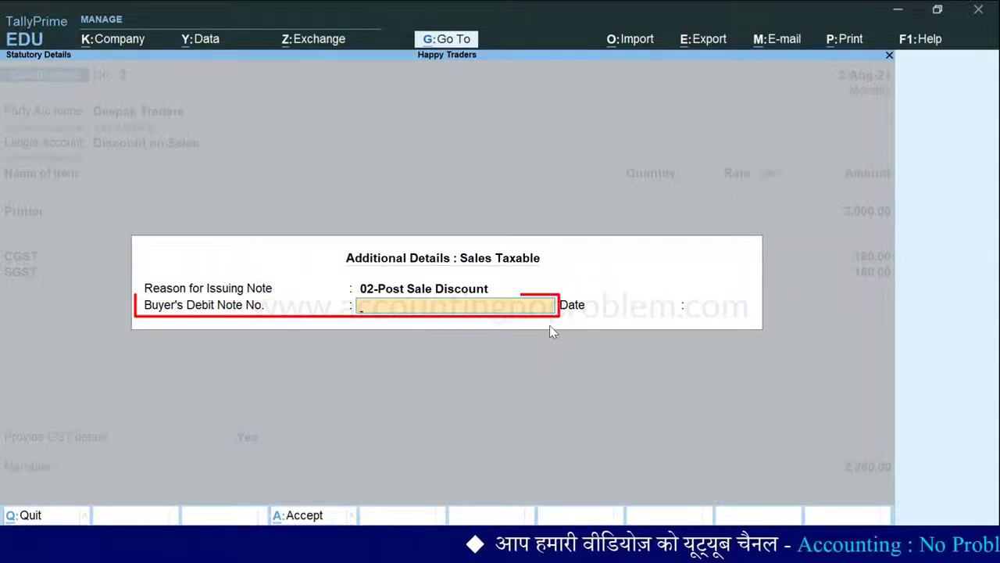
key("Return")
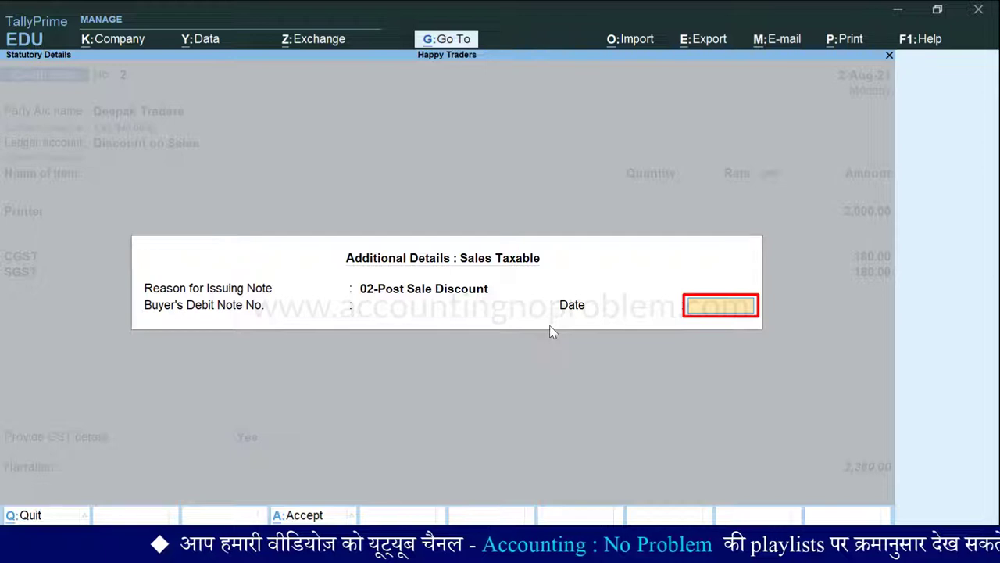
key("Return")
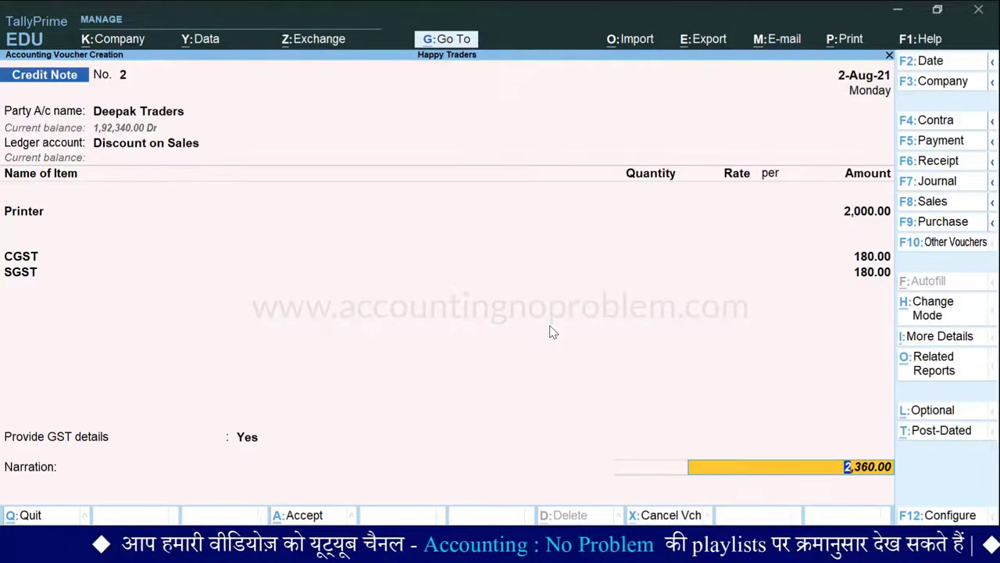
Allocate the full credit note amount as Agst Ref to Deepak Traders' pending bill 8 dated 1-Aug-21.
key("Return")
key("Return")
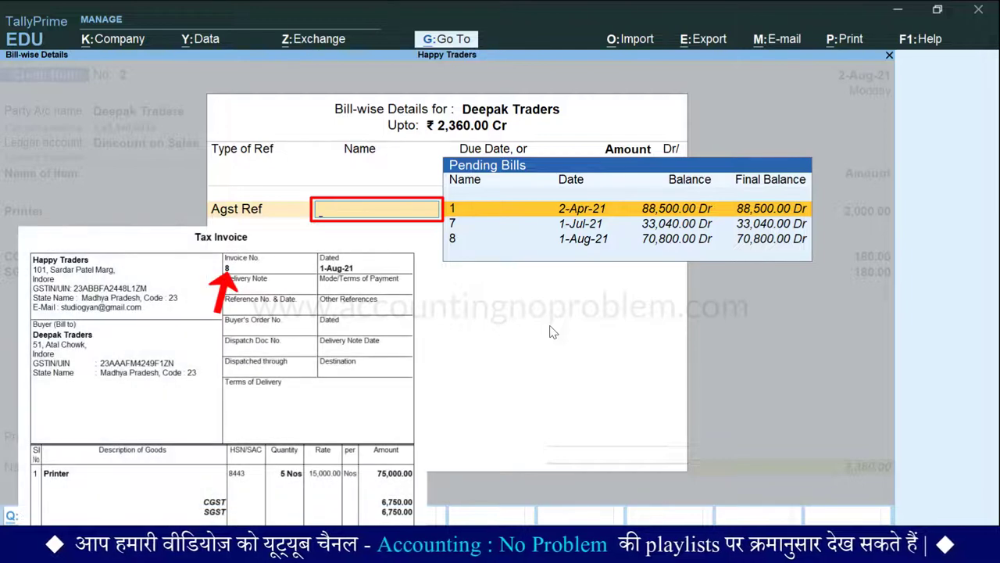
key("Down")
key("Down")
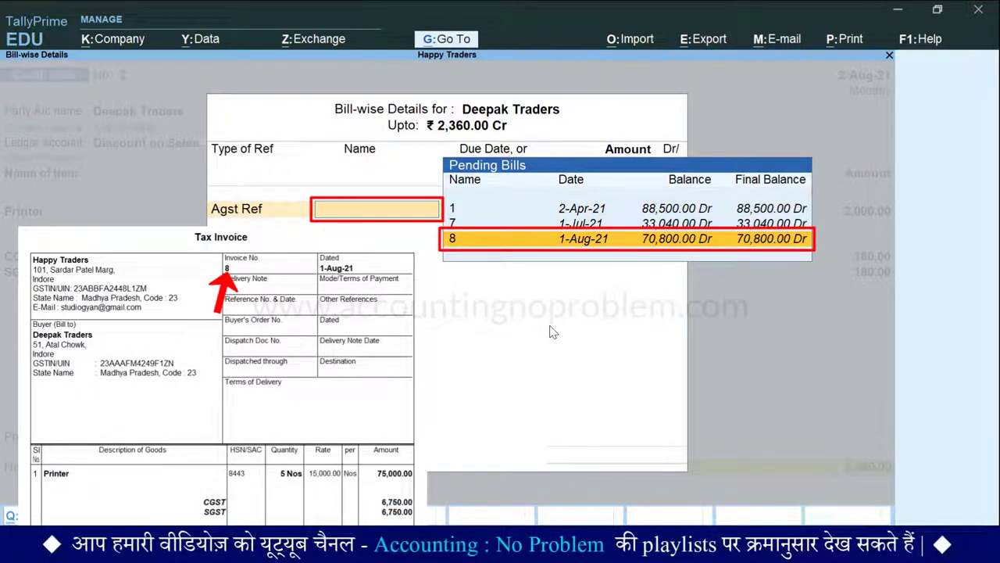
key("Return")
key("Return")
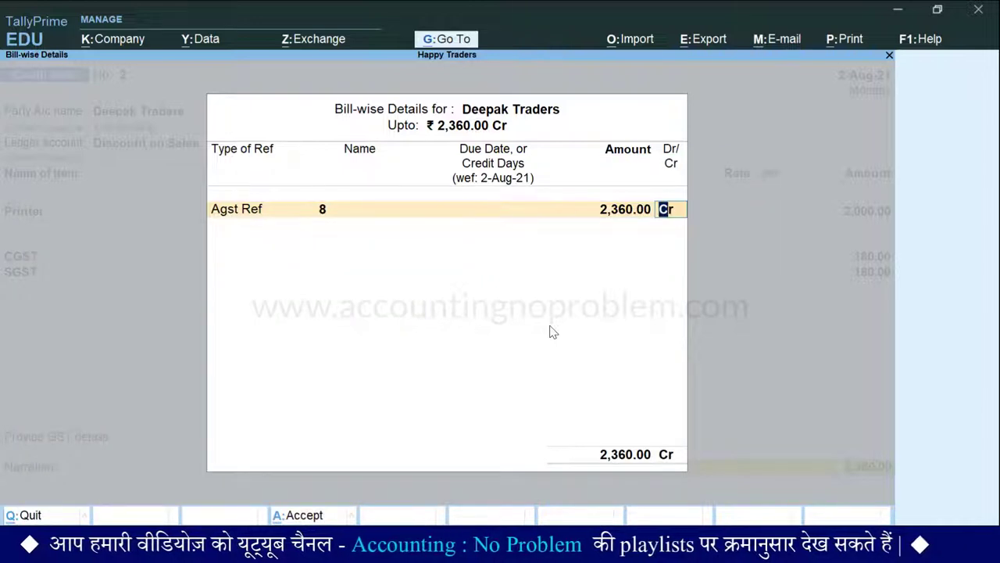
key("Return")
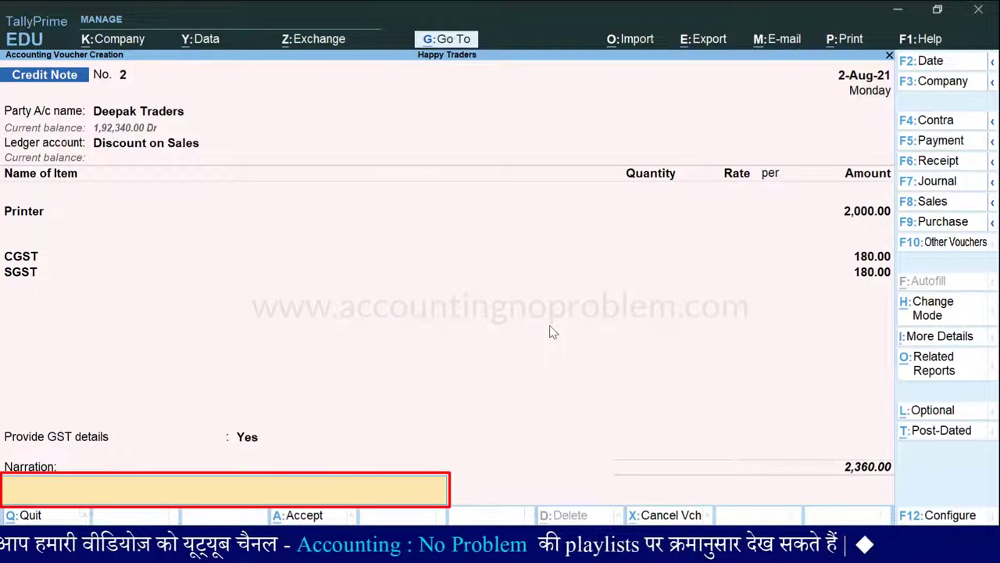
Enter the narration "Being discount allowed because of poor quality of goods." and save the credit note.
type("Being discount allowed because of poor quality of goods.")
key("Return")
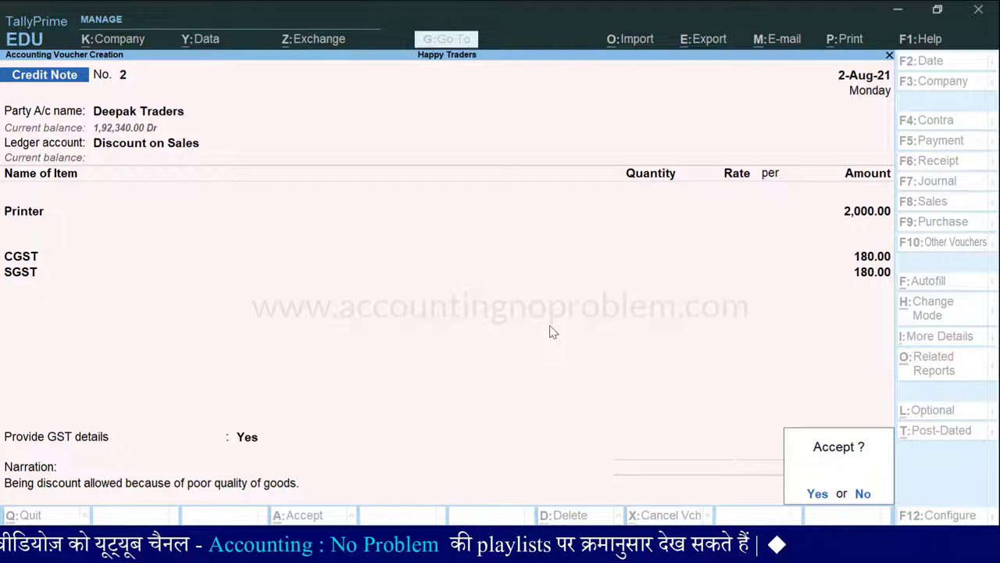
key("Return")
Open the GSTR-1 report and set its period from 1-8-2021 to 31-8-2021.
key("alt+g")
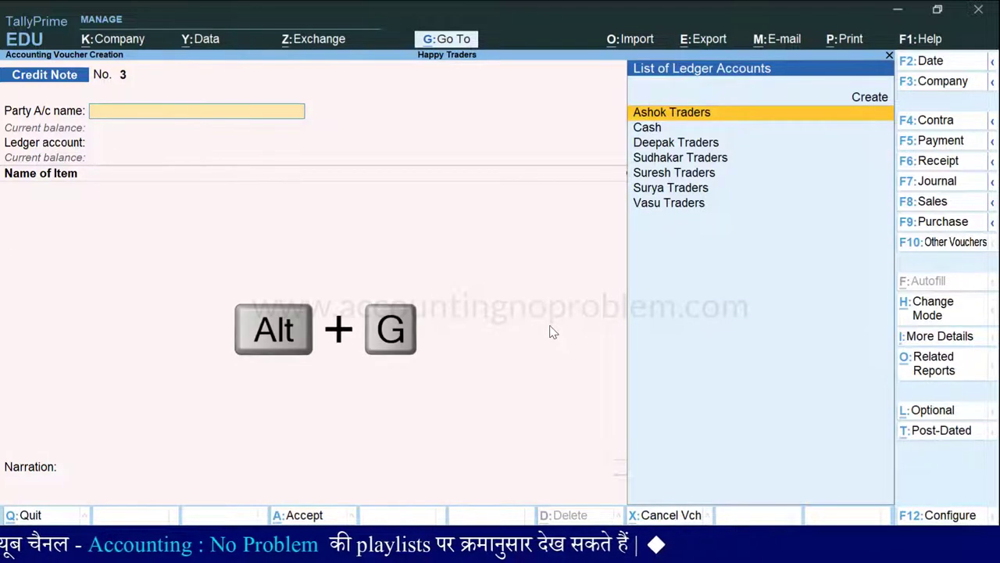
type("Gstr1")
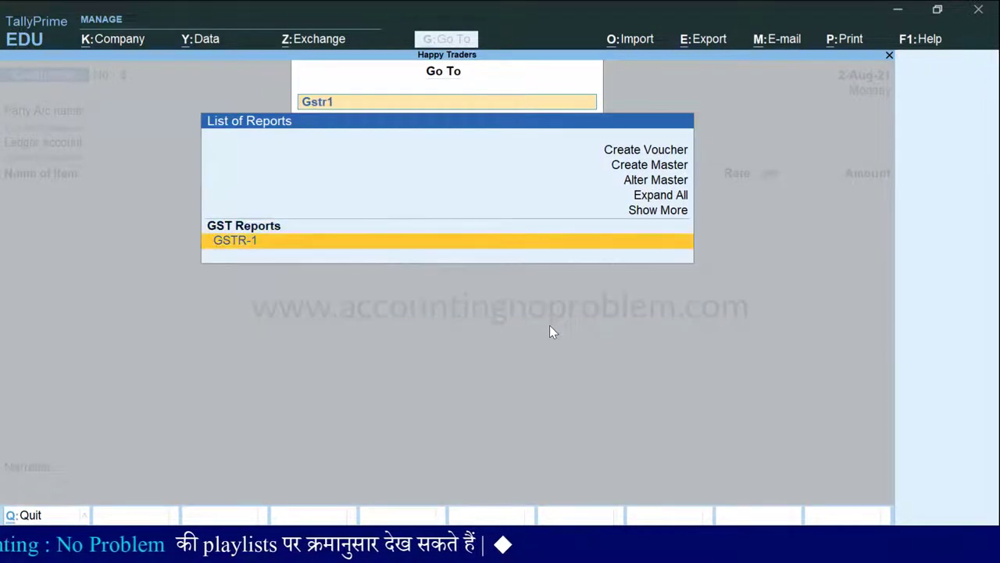
key("Return")
key("F2")
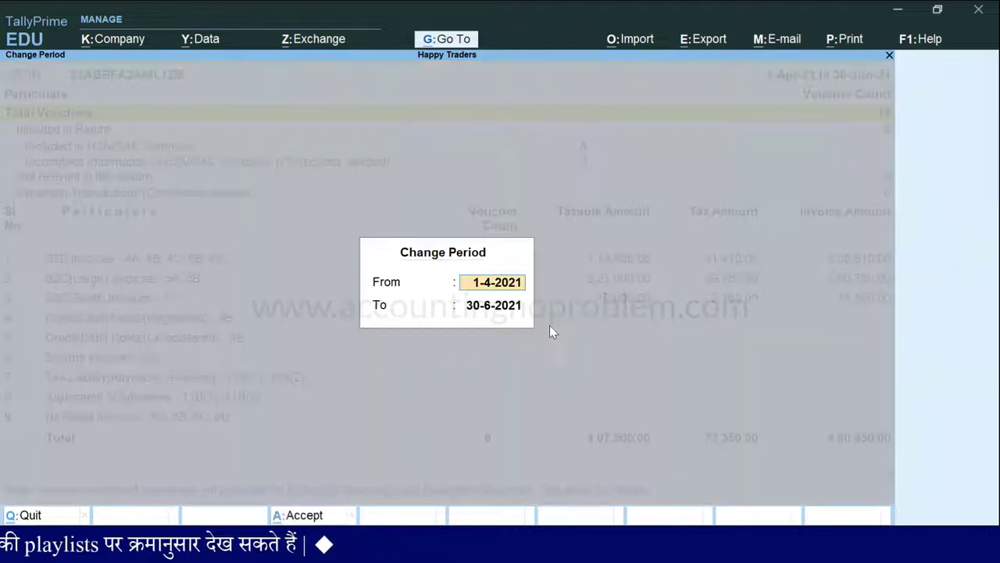
type("1-8")
key("Return")
type("31-8")
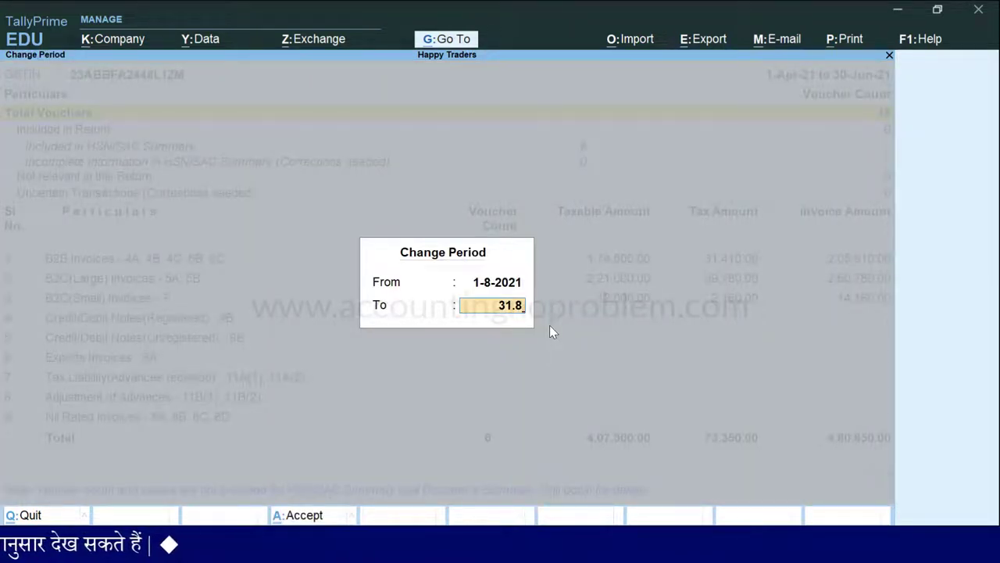
key("Return")
Examine both credit notes under Credit/Debit Notes(Registered) - 9B in GSTR-1, then return to the credit note entry screen.
key("Down")
key("Down")
key("Down")
key("Down")
key("Down")
key("Down")
key("Down")
key("Down")
key("Down")
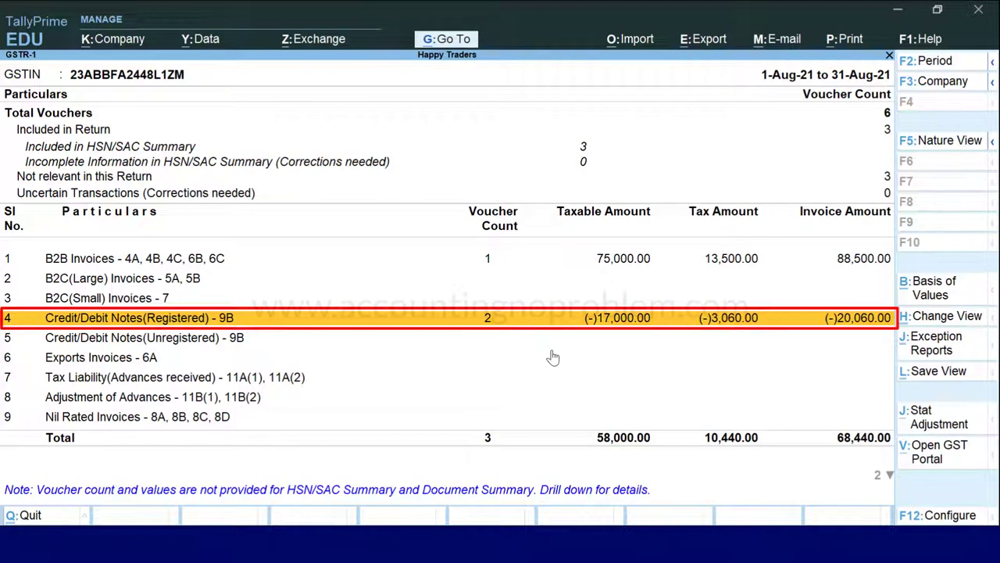
key("Return")
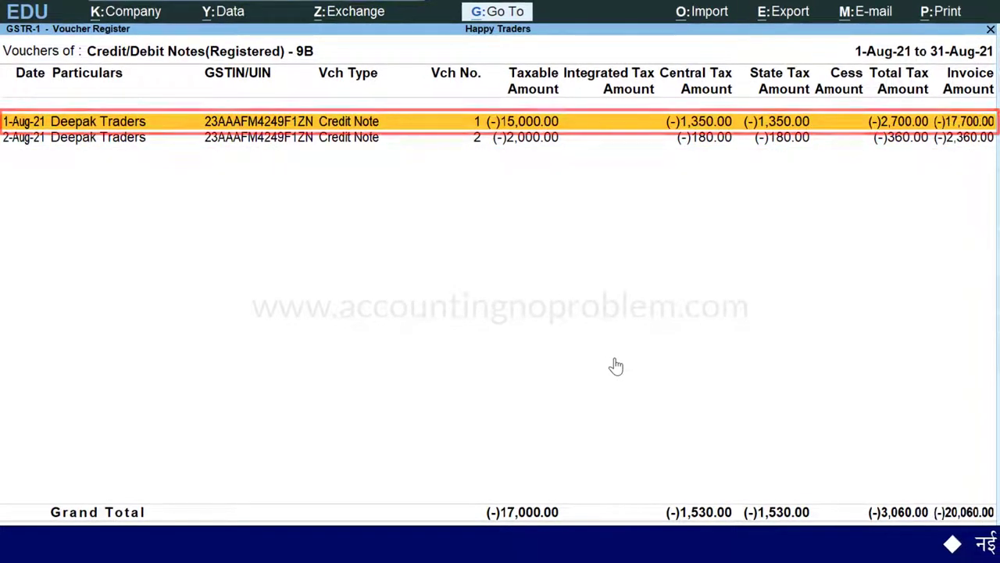
key("Down")
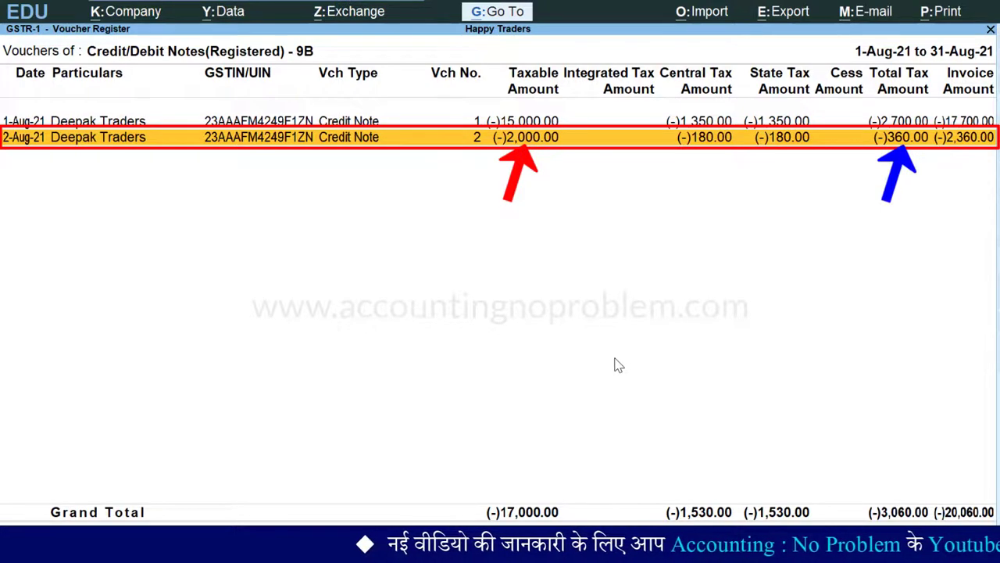
key("Escape")
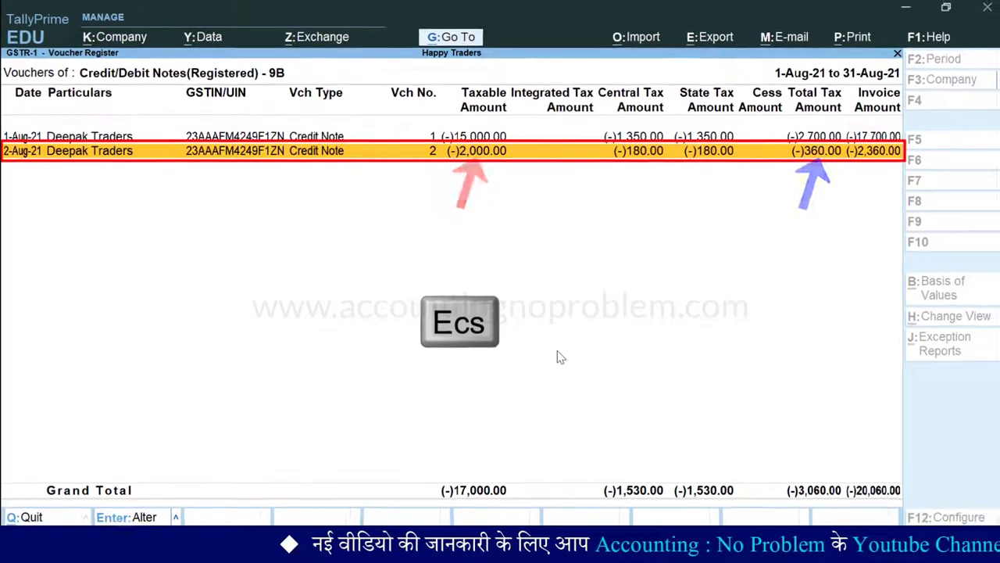
key("Escape")
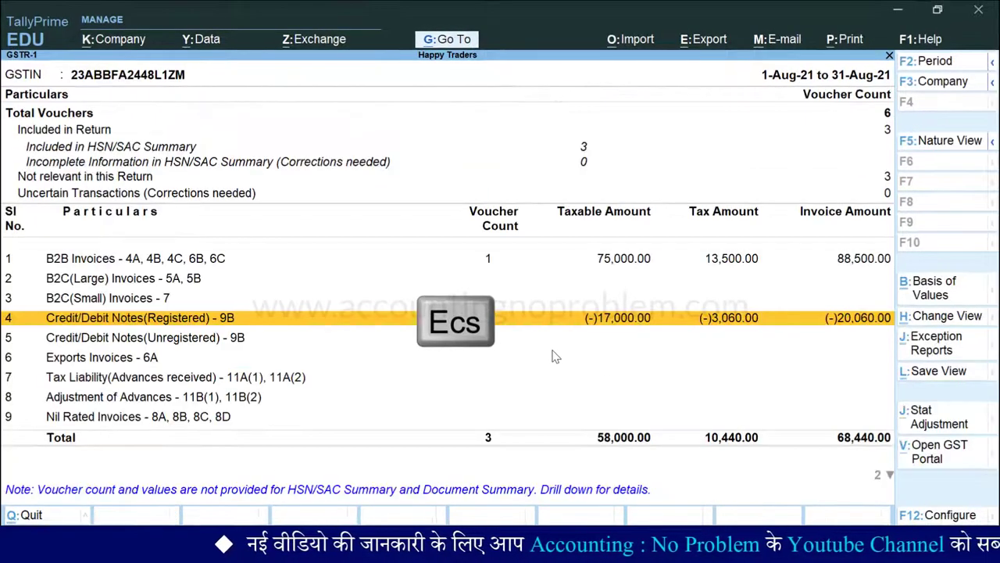
Open the Stock Summary report and drill down to the monthly summary of the Printer item.
key("alt+g")
key("alt")
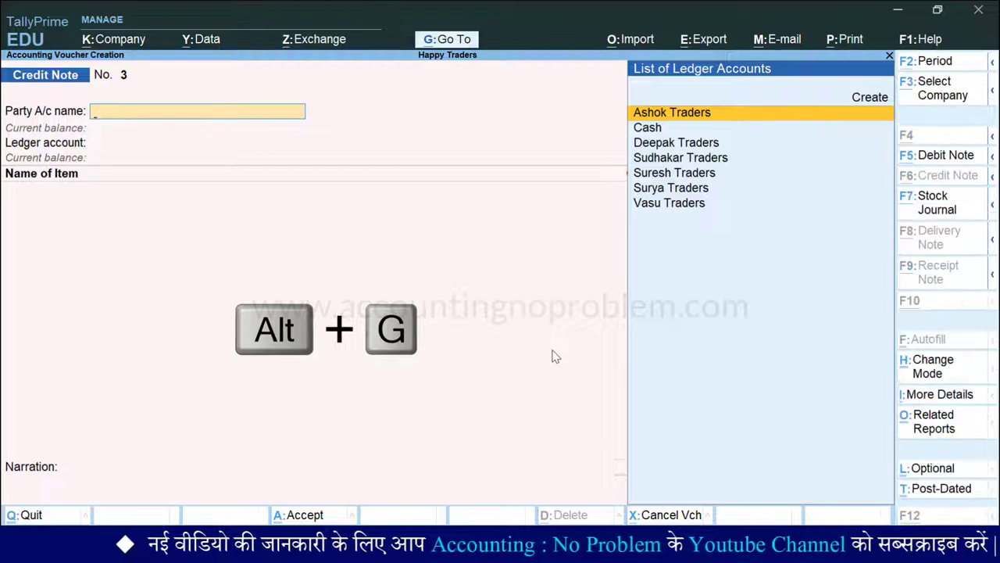
key("alt+g")
key("Down")
key("Down")
key("Down")
key("Down")
key("Down")
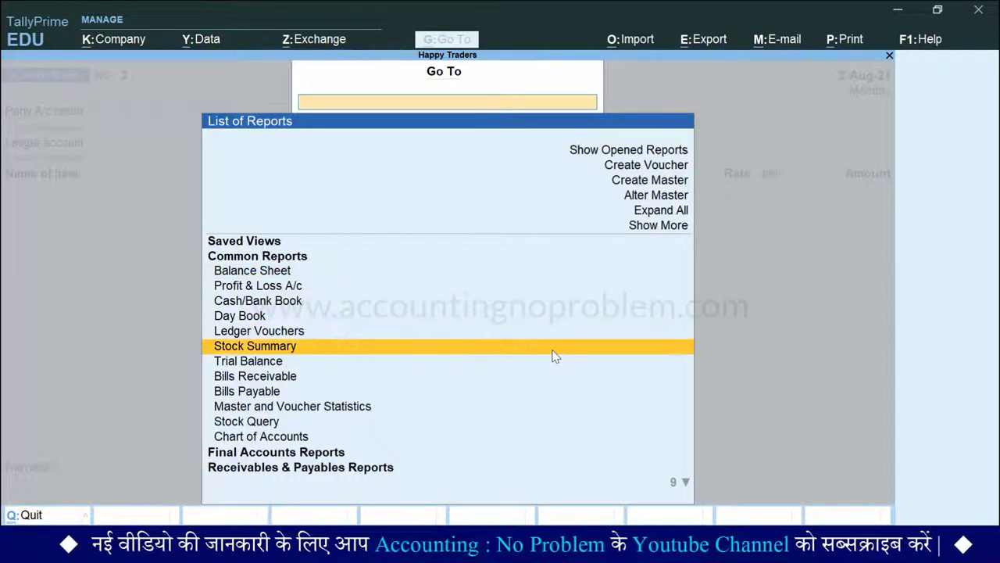
key("Return")
key("Down")
key("Return")
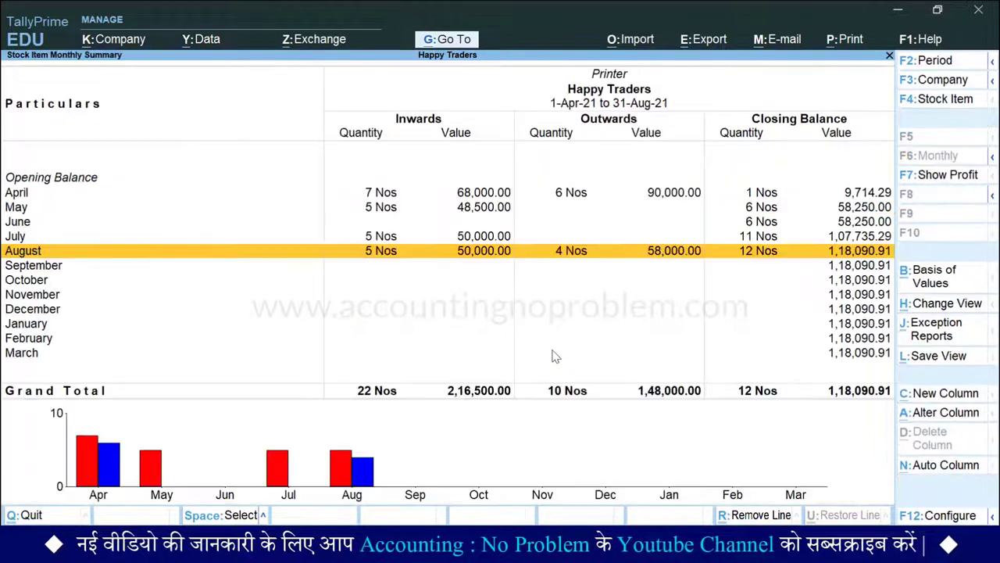
Examine the effect of credit note 2 among Printer's August stock vouchers and return to voucher entry.
key("Return")
key("Down")
key("Down")
key("Down")
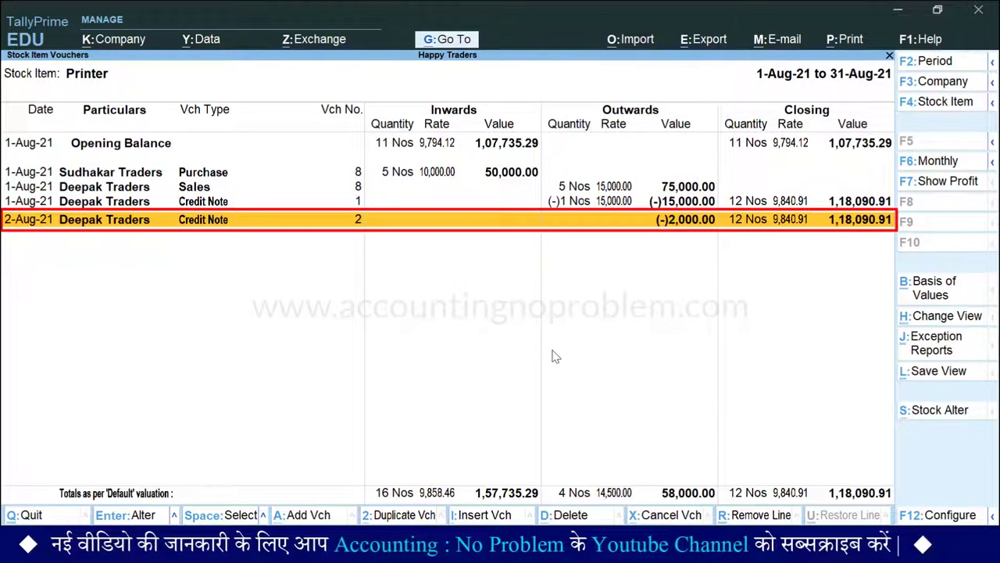
key("Escape")
key("Escape")
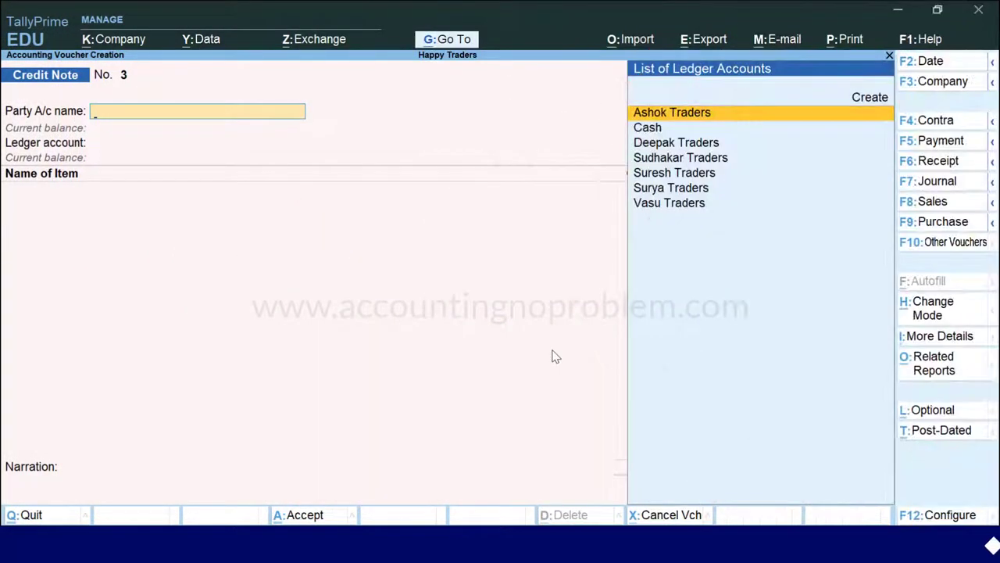
Start a new sales voucher and set its date to 1-Oct-21.
key("F8")
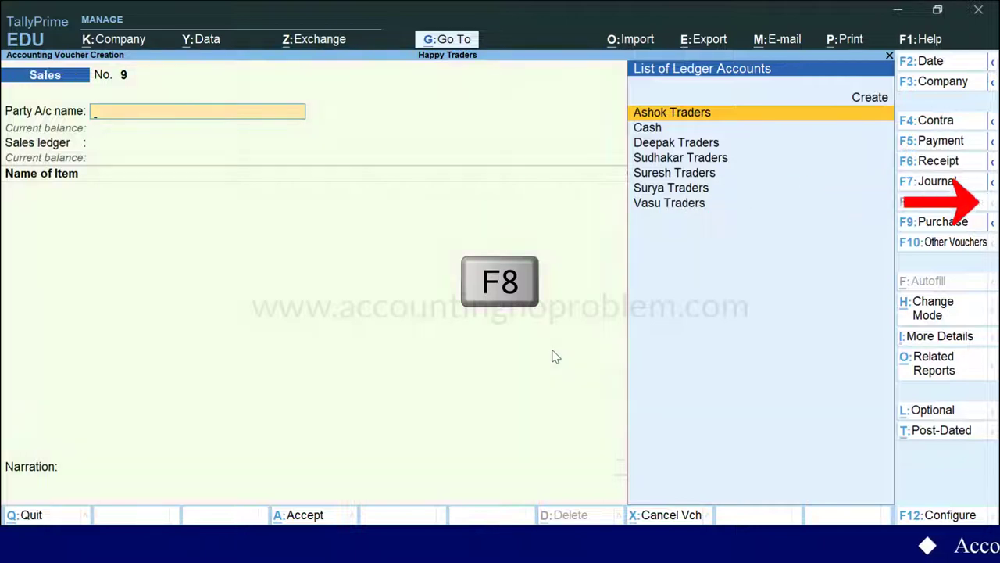
key("F2")
type("1.")
key("Return")
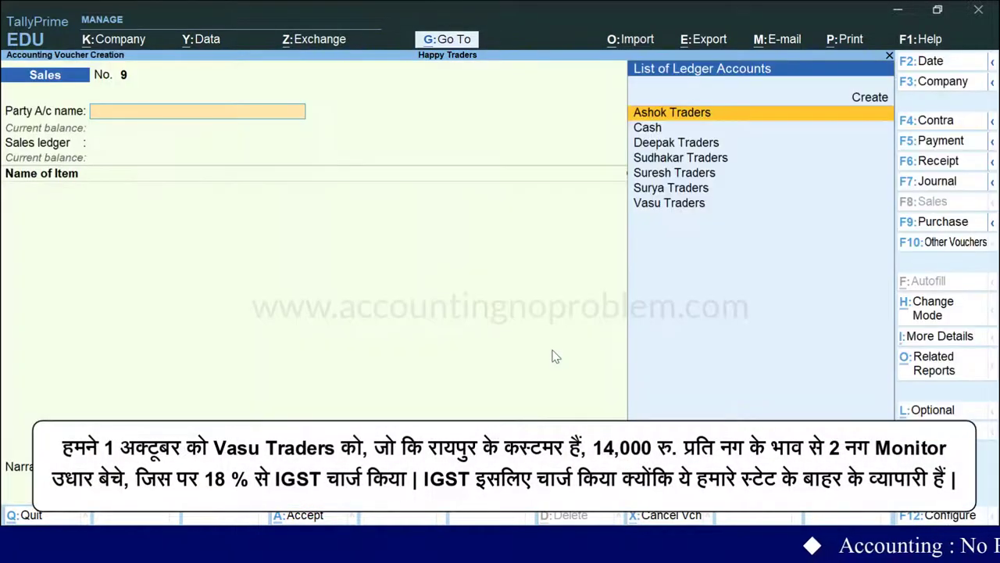
Choose Vasu Traders as the party, leaving the dispatch details blank and accepting the default party details.
key("Down")
key("Down")
key("Down")
key("Down")
key("Down")
key("Down")
key("Return")
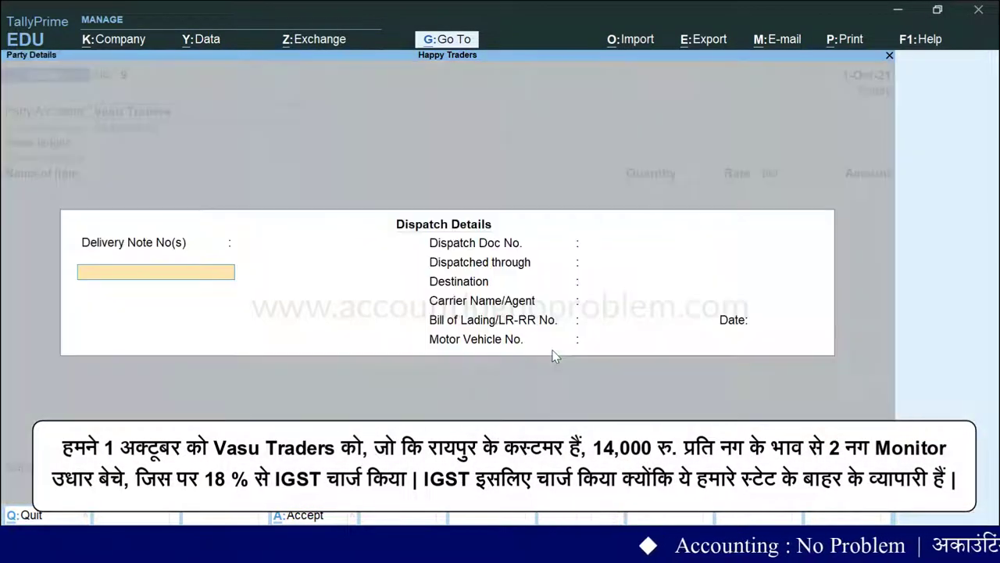
key("Return")
key("Return")
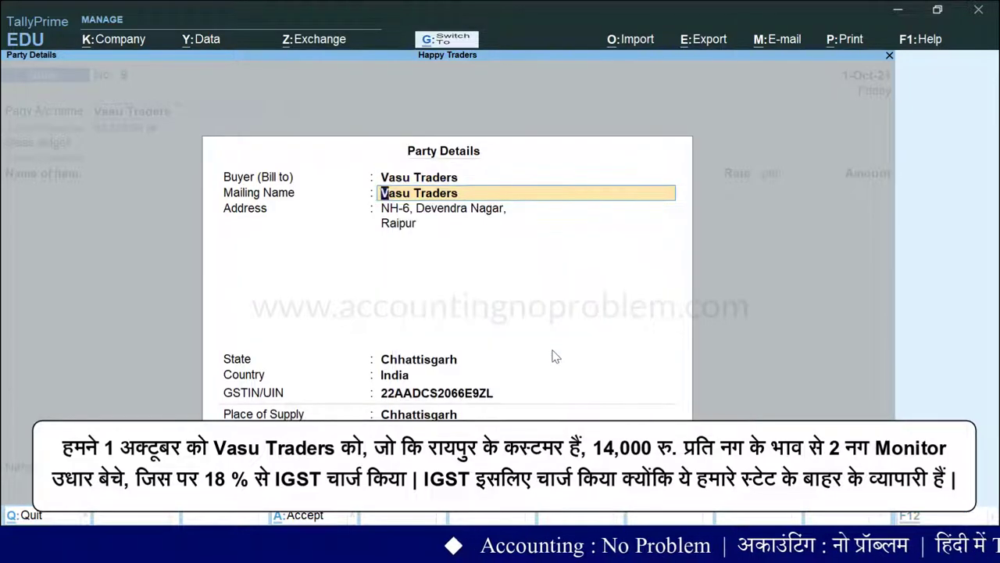
key("Return")
Set Sales Account as the sales ledger and add the Monitor item with quantity 2 Nos at a rate of 14,000.
key("Down")
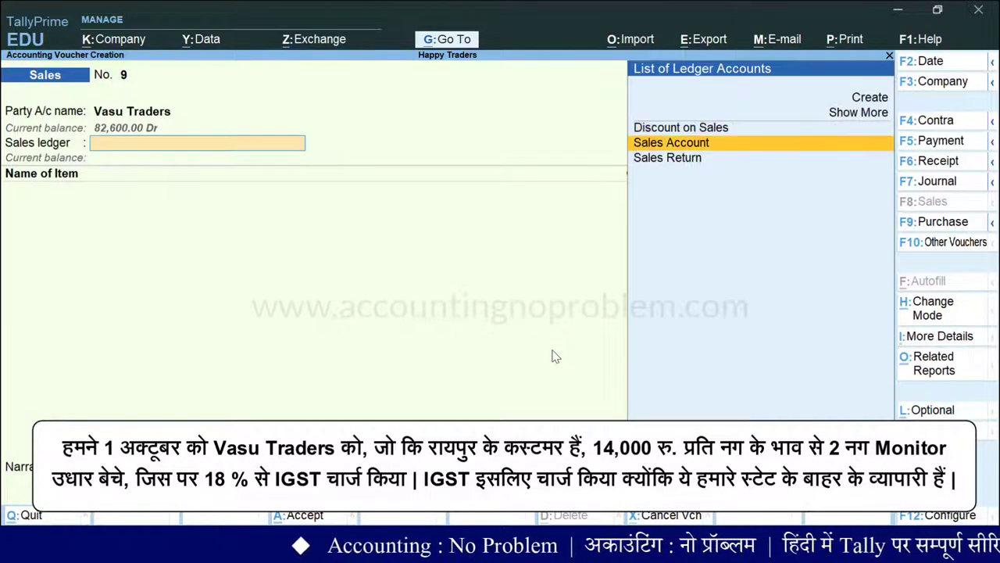
key("Return")
type("M")
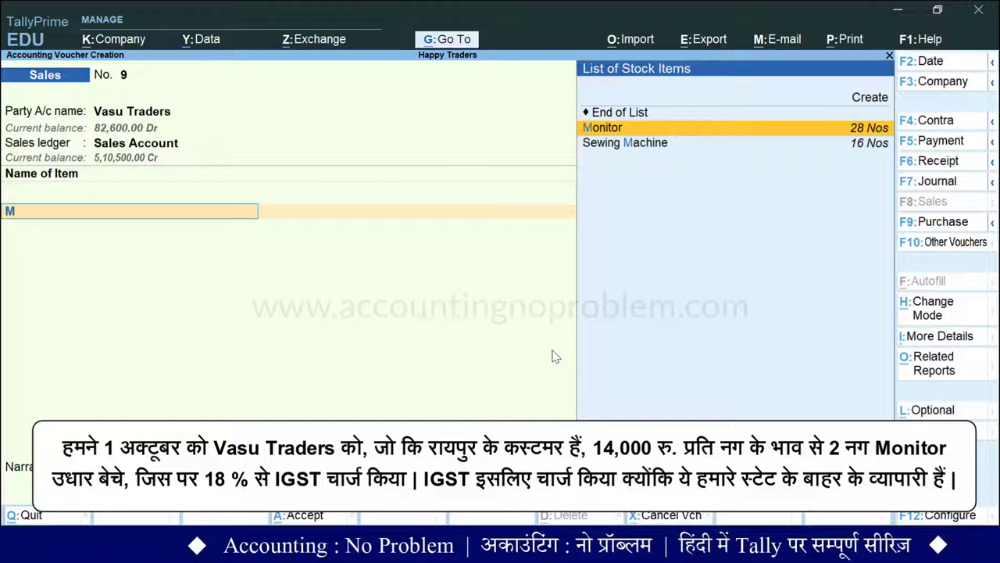
key("Return")
type("2")
key("Return")
type("14000")
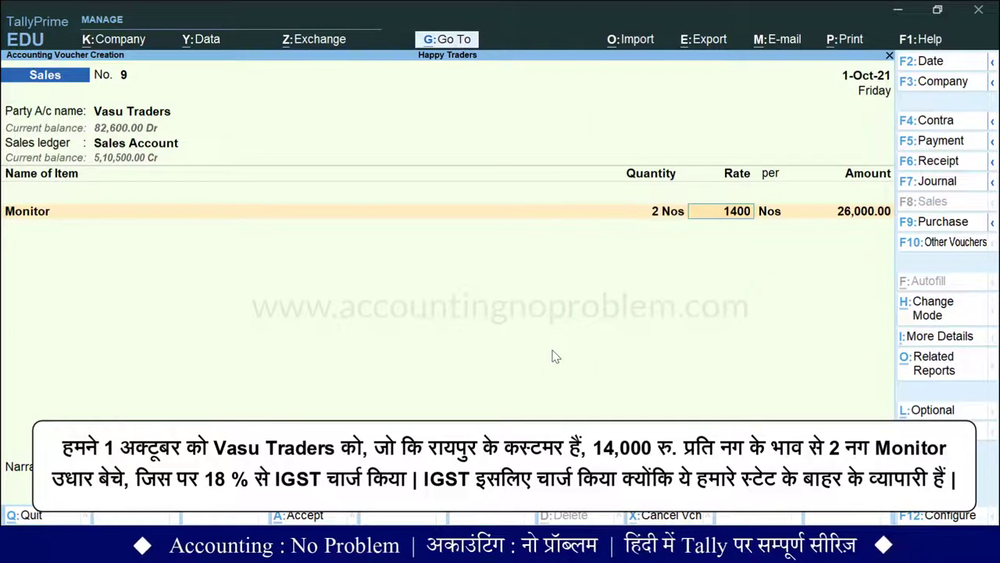
key("Return")
key("Return")
key("Return")
key("Return")
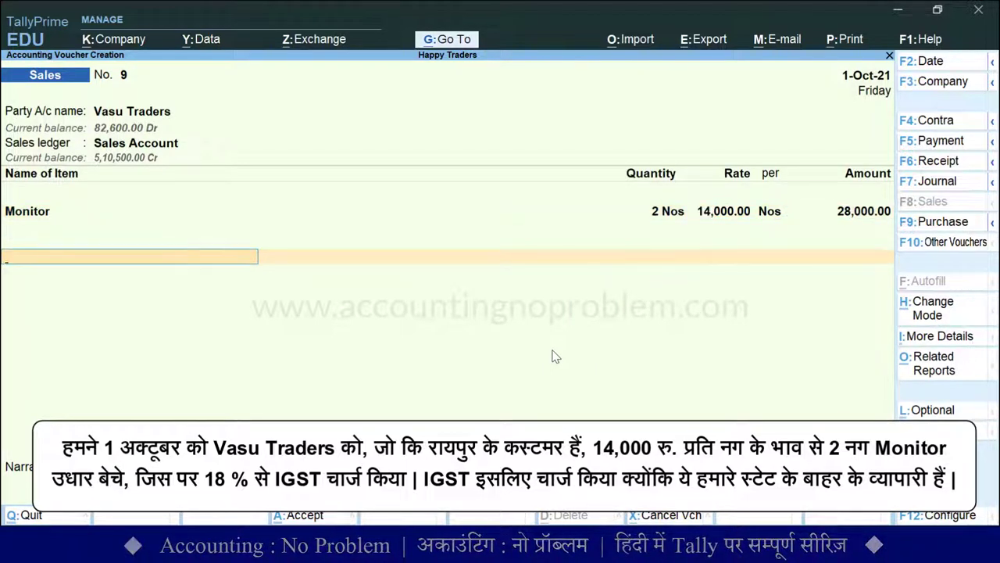
Add the IGST ledger to the sale, record the bill as a new reference and save the voucher without narration.
type("I")
key("Return")
key("Return")
key("Return")
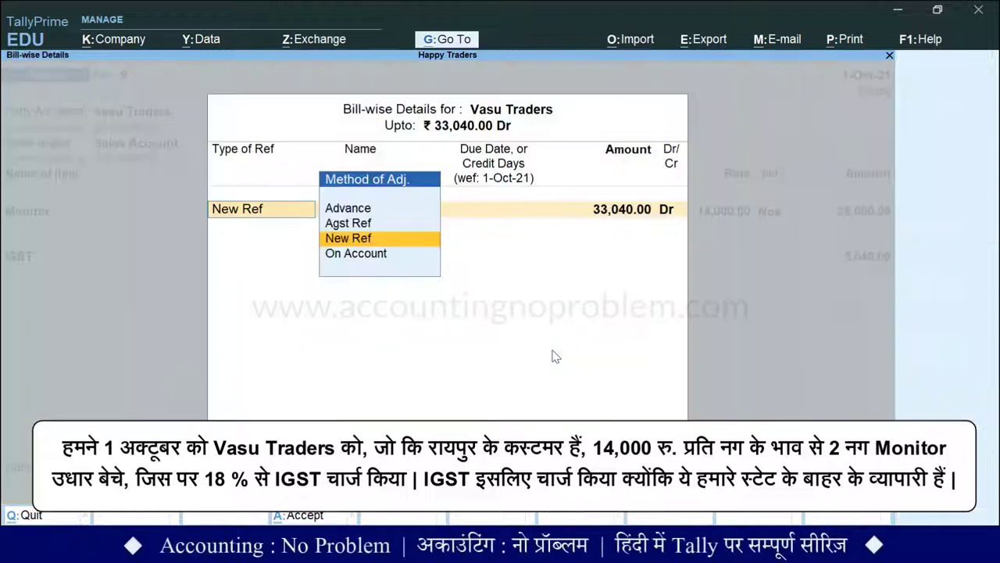
key("Return")
key("Return")
key("Return")
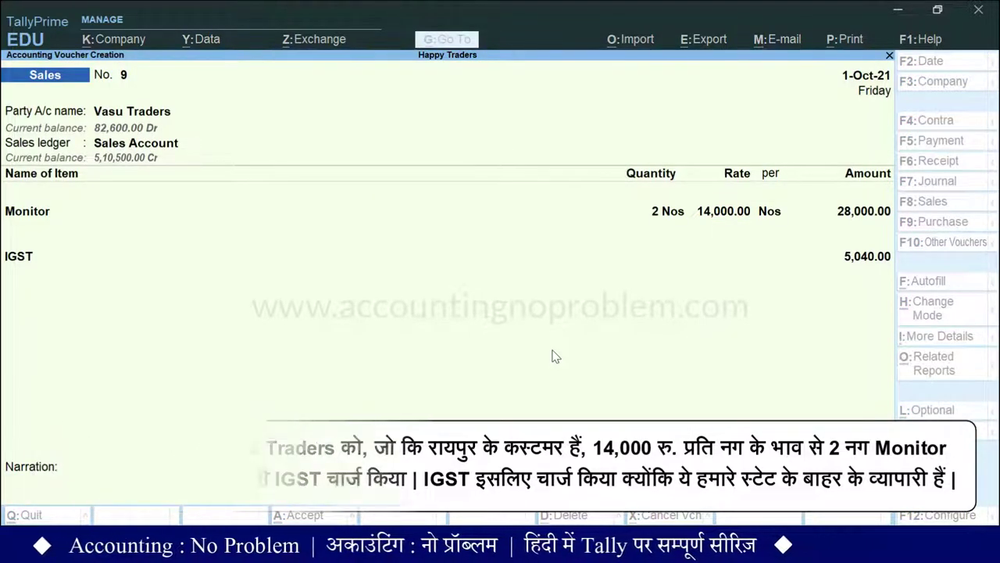
key("Return")
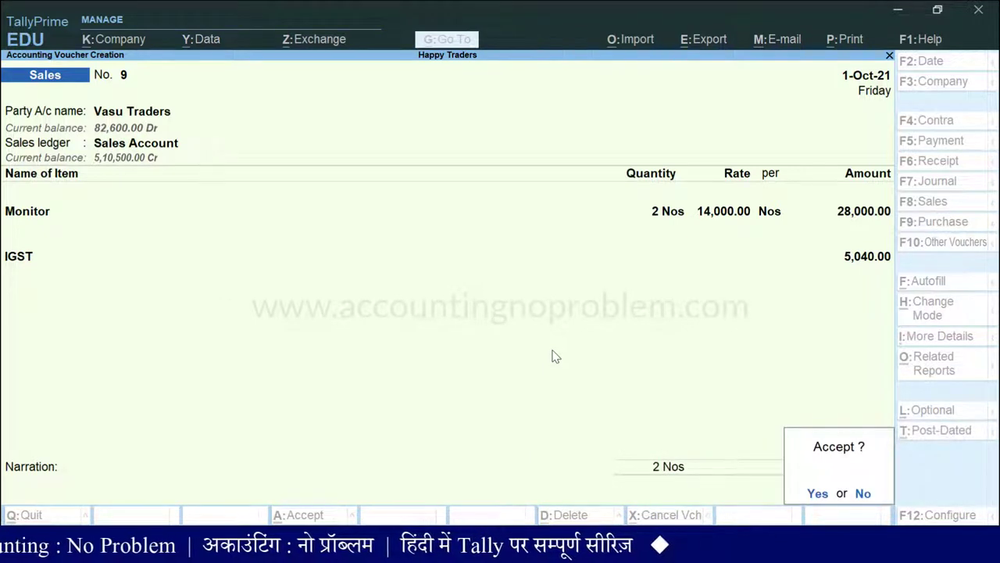
key("y")
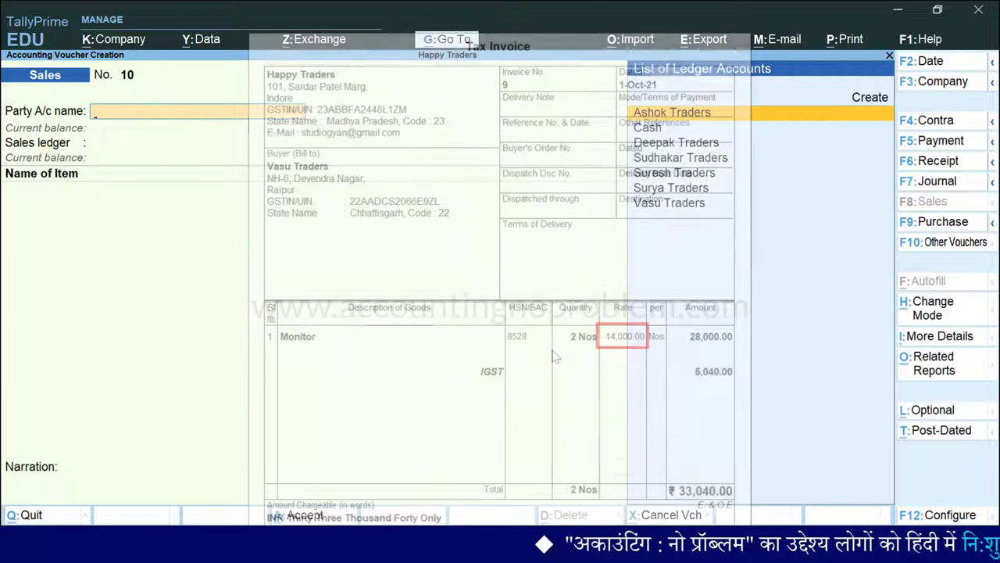
Start a new credit note voucher and set its date to 1-Oct-21.
key("alt+F6")
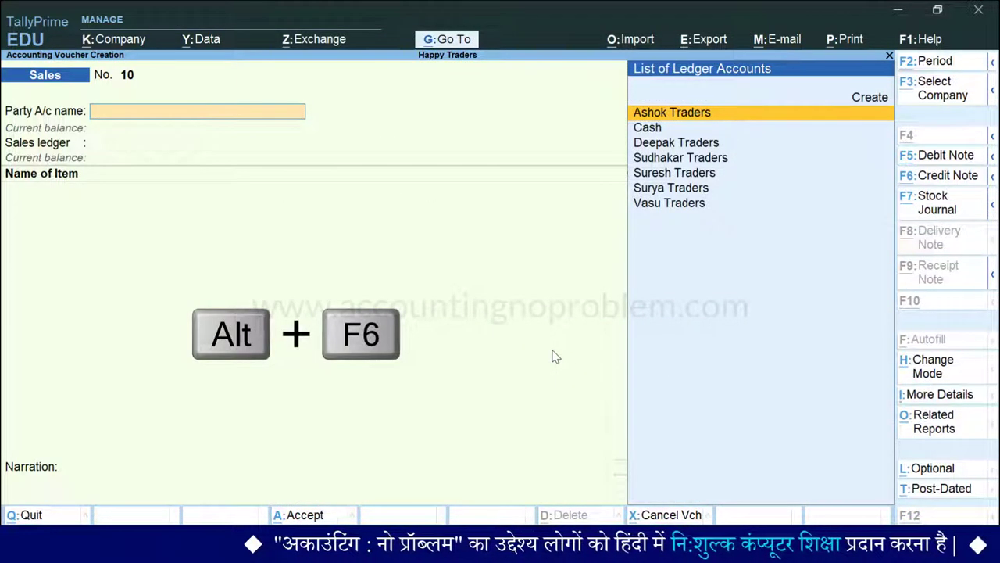
key("alt+F6")
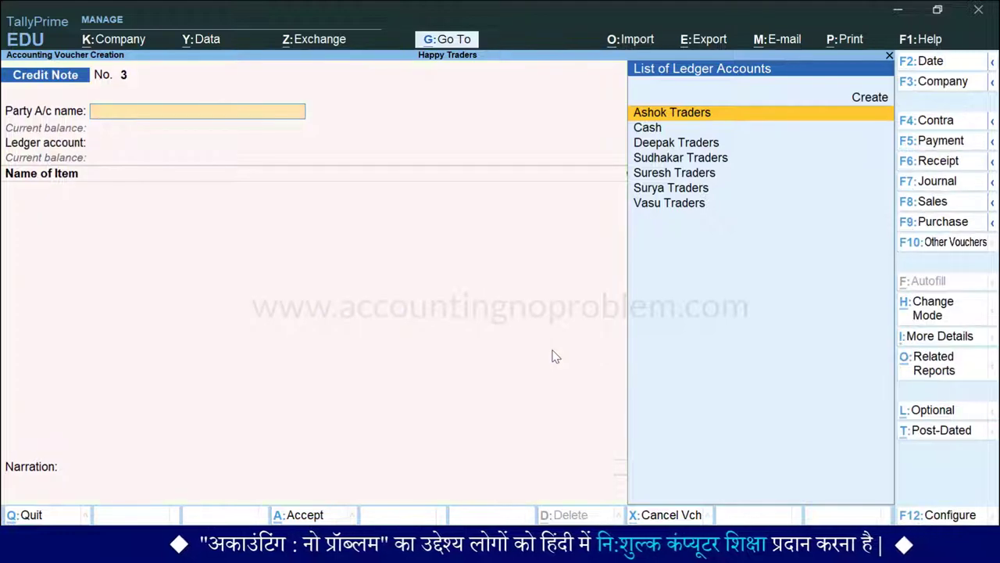
key("F2")
type("1.10")
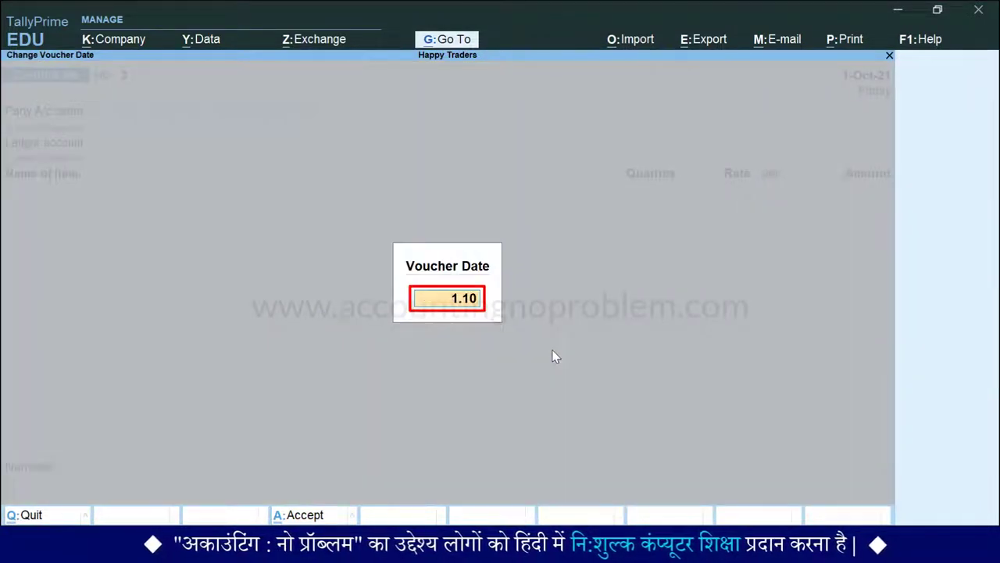
key("Return")
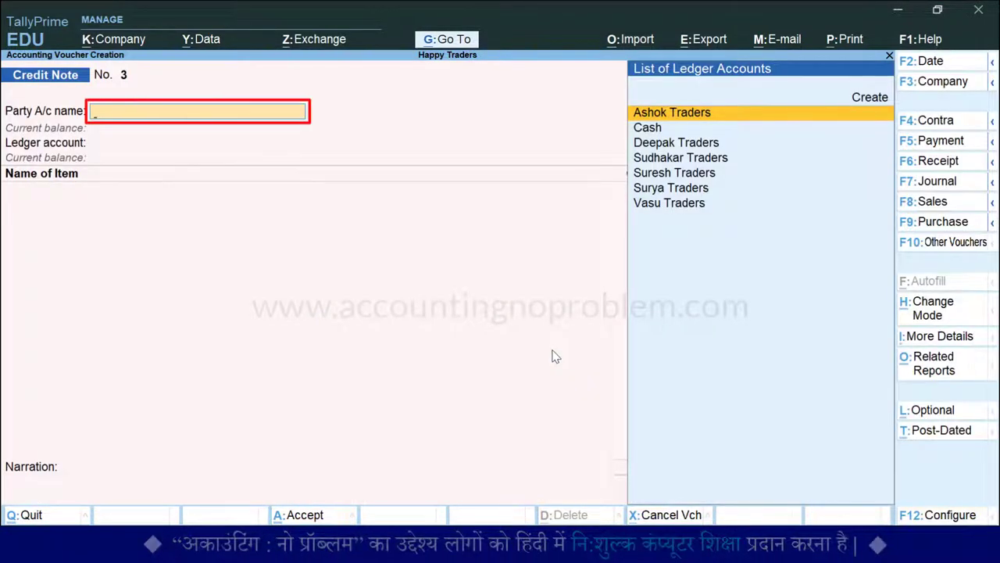
Choose Vasu Traders as the party account of the credit note.
key("Down")
key("Down")
key("Down")
key("Down")
key("Down")
key("Down")
key("Return")
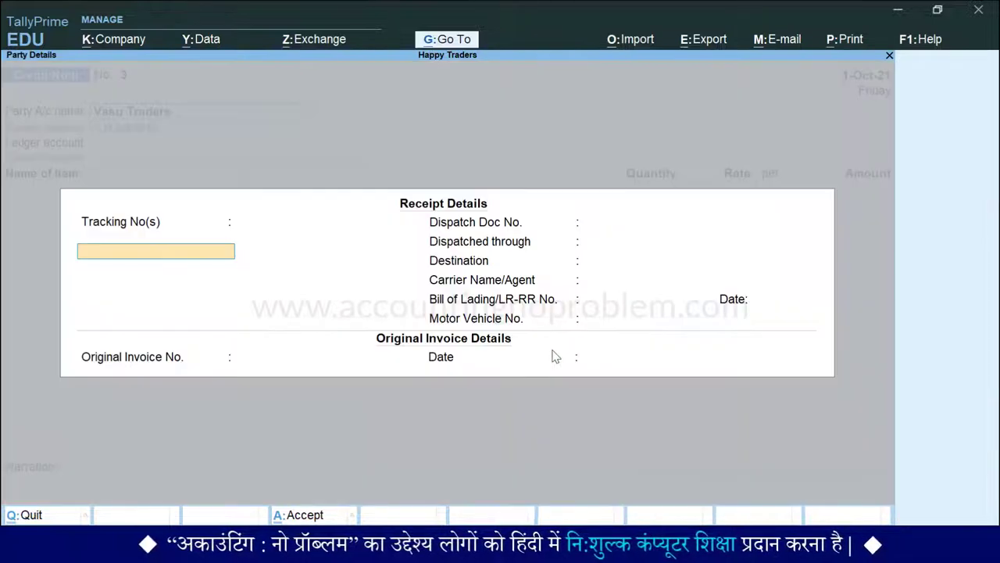
Leave the receipt details blank, enter original invoice number 9 dated 1-Oct-21, and accept the default party details.
key("Return")
key("Return")
key("Return")
key("Return")
key("Return")
key("Return")
key("Return")
key("Return")
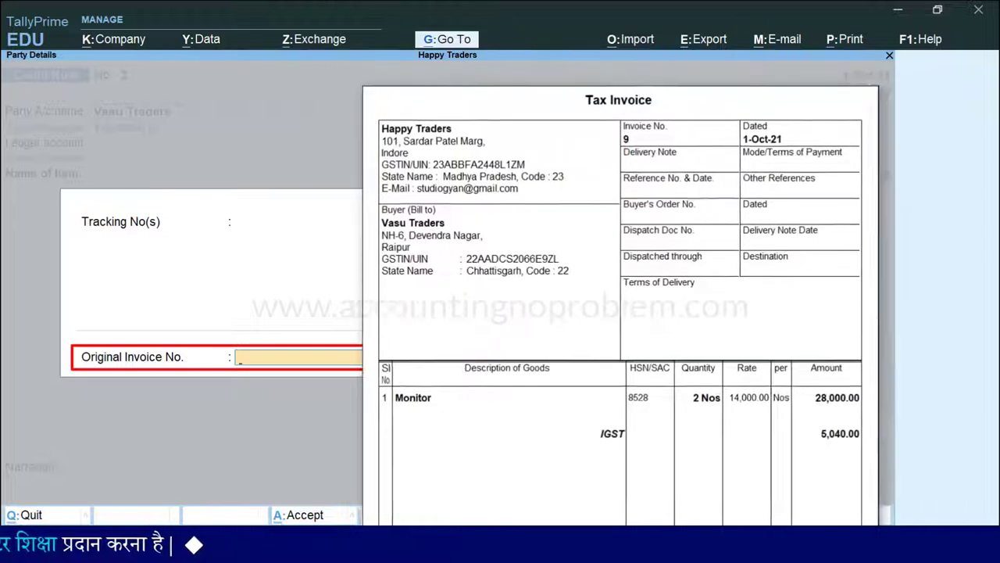
key("Return")
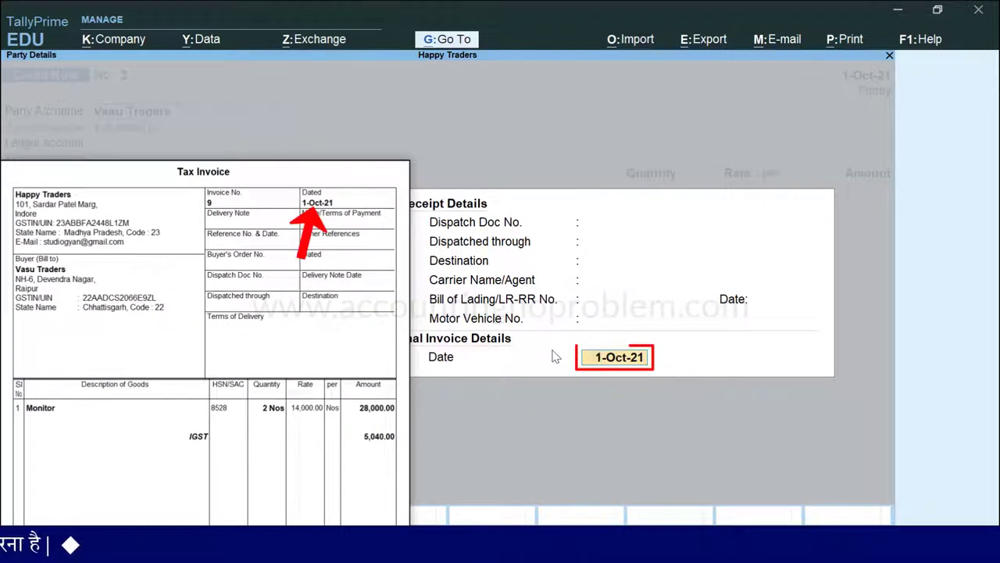
type("1.10")
key("Return")
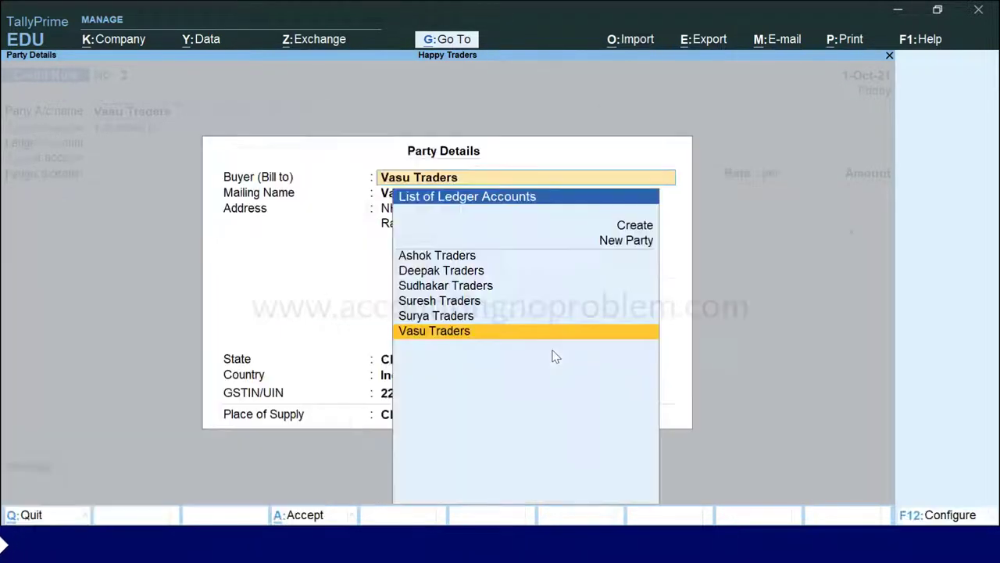
key("Return")
key("ctrl+a")
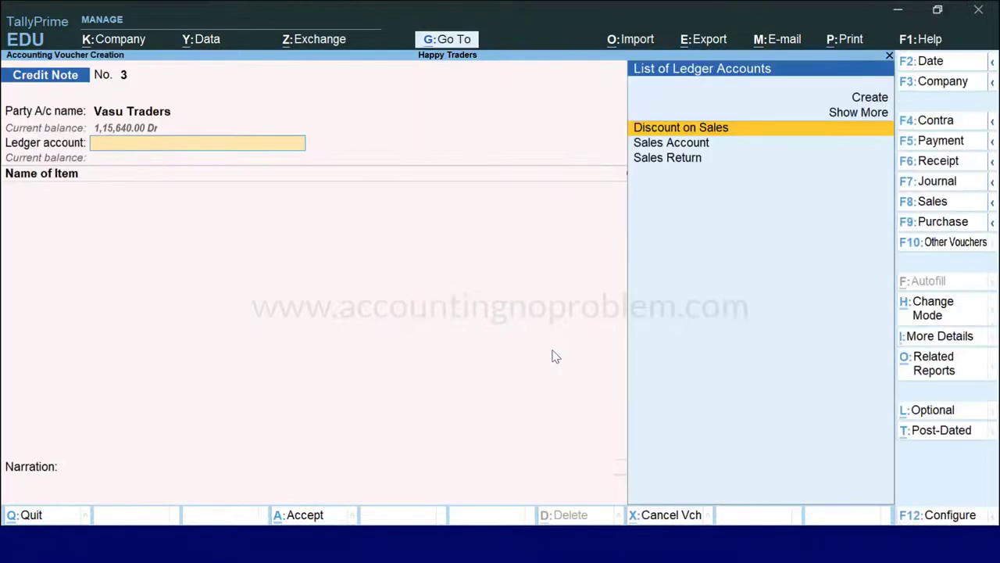
Select Sales Account as the credit note's ledger and add the Monitor item with no quantity and an amount of 2,000.
key("Down")
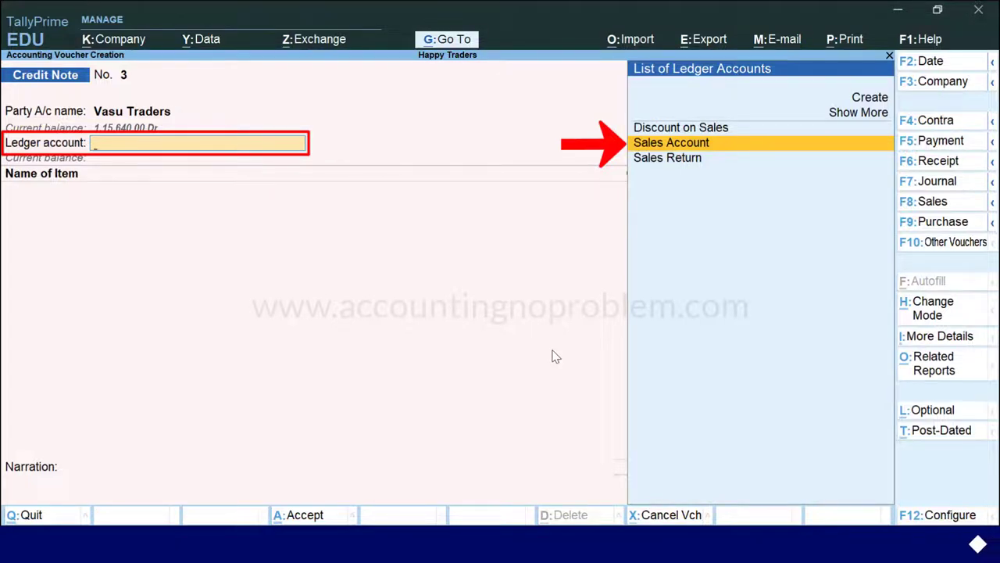
key("Return")
type("M")
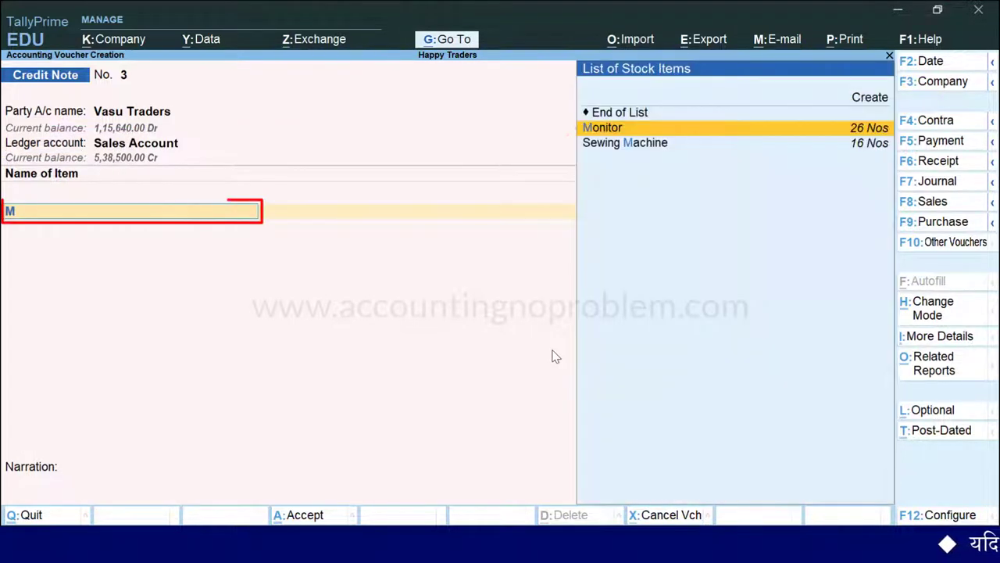
key("Return")
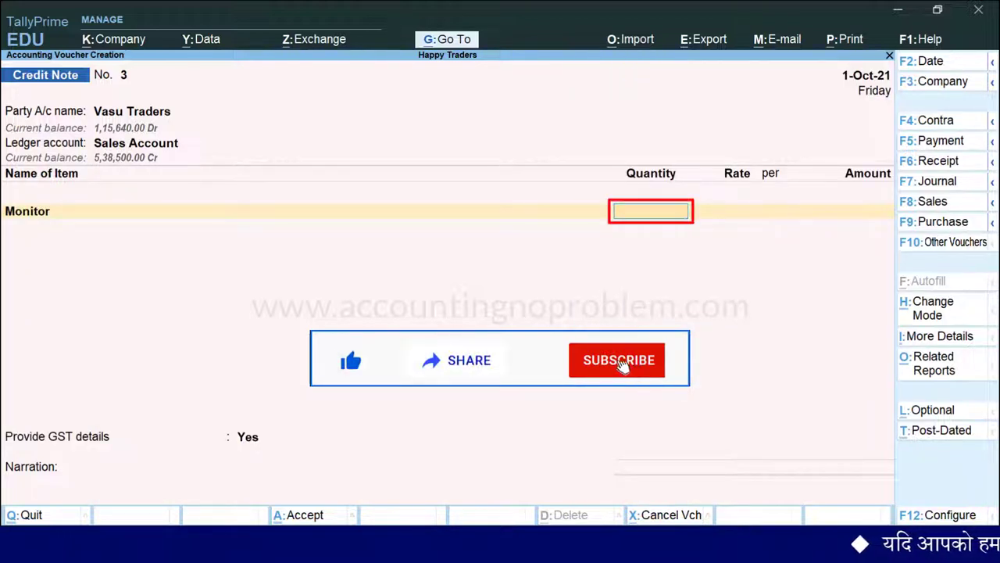
key("Return")
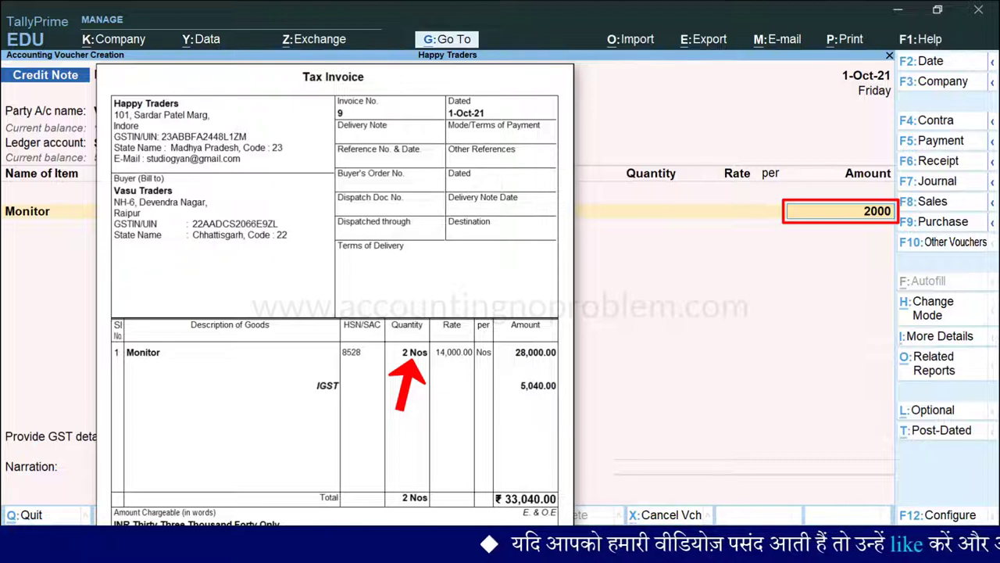
key("Return")
key("Return")
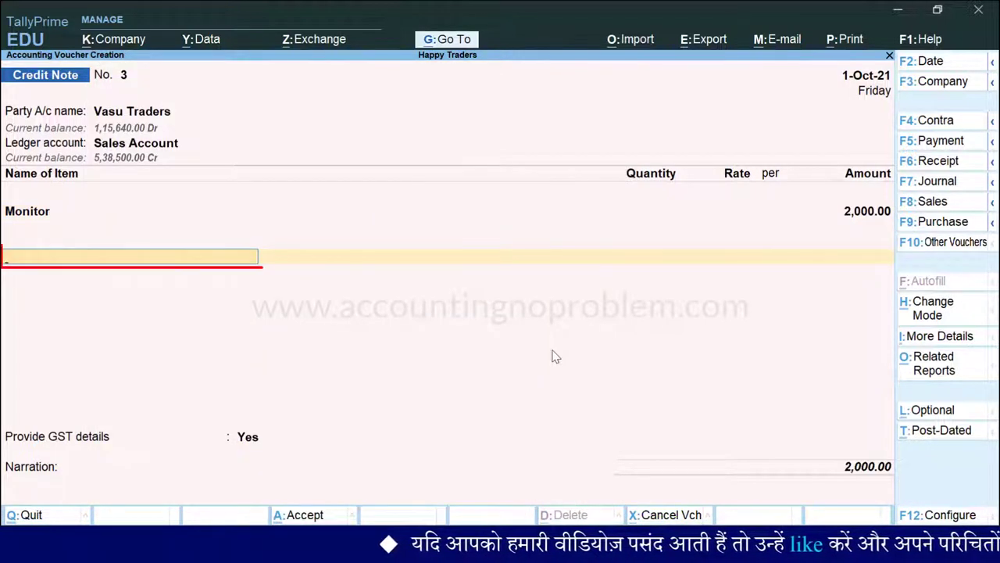
End the item list and add the IGST ledger to the credit note with its calculated tax amount.
key("Return")
key("Down")
key("Down")
key("Down")
key("Down")
key("Down")
key("Down")
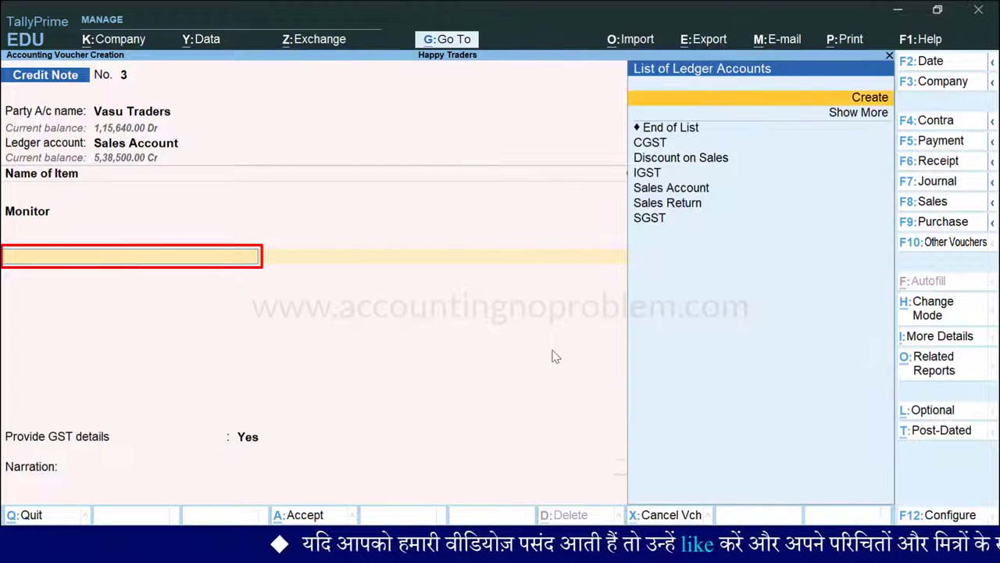
key("Return")
key("Return")
key("Return")
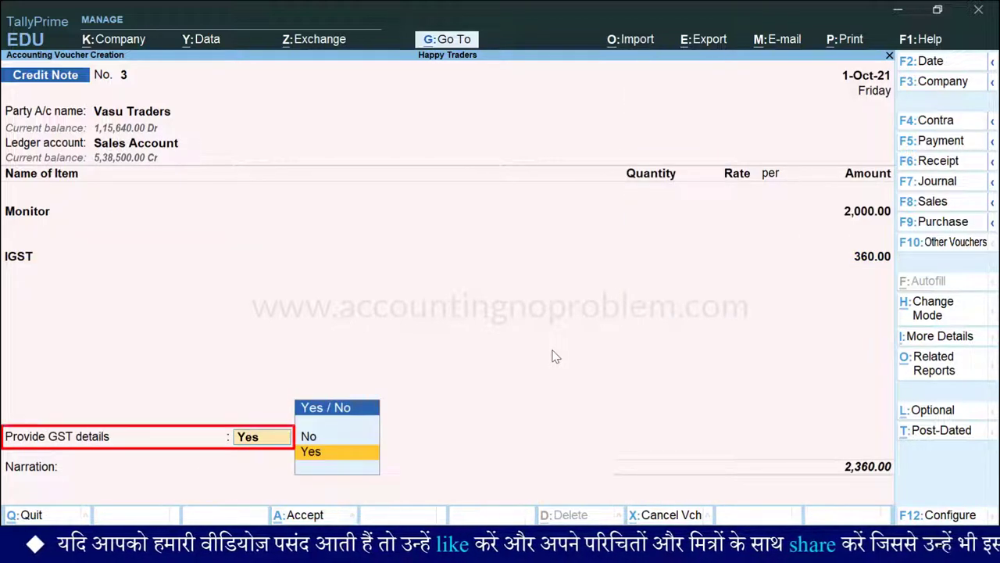
Provide GST details with 04-Correction in Invoice as the reason, leaving the buyer's debit note number and date blank.
key("Return")
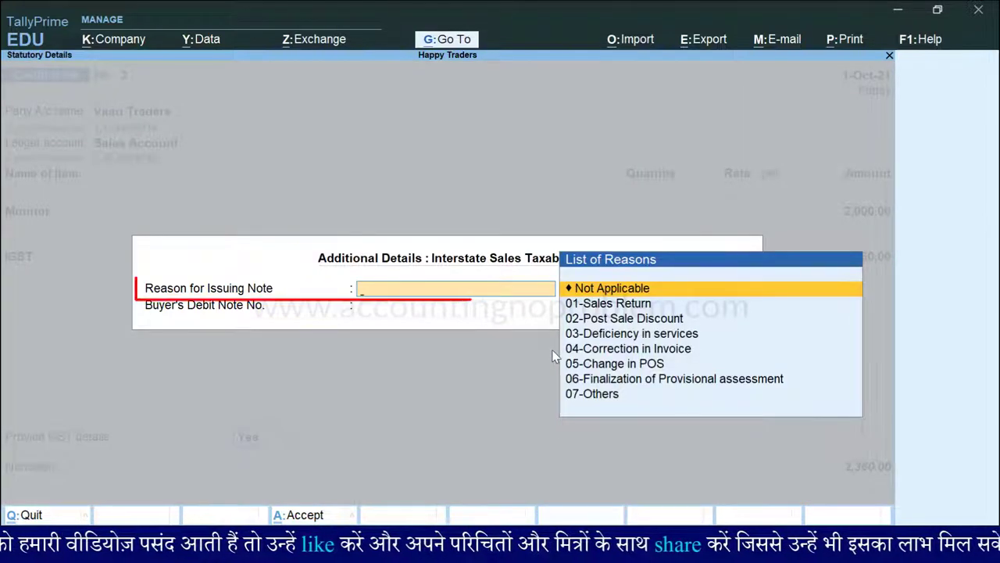
key("Down")
key("Down")
key("Down")
key("Down")
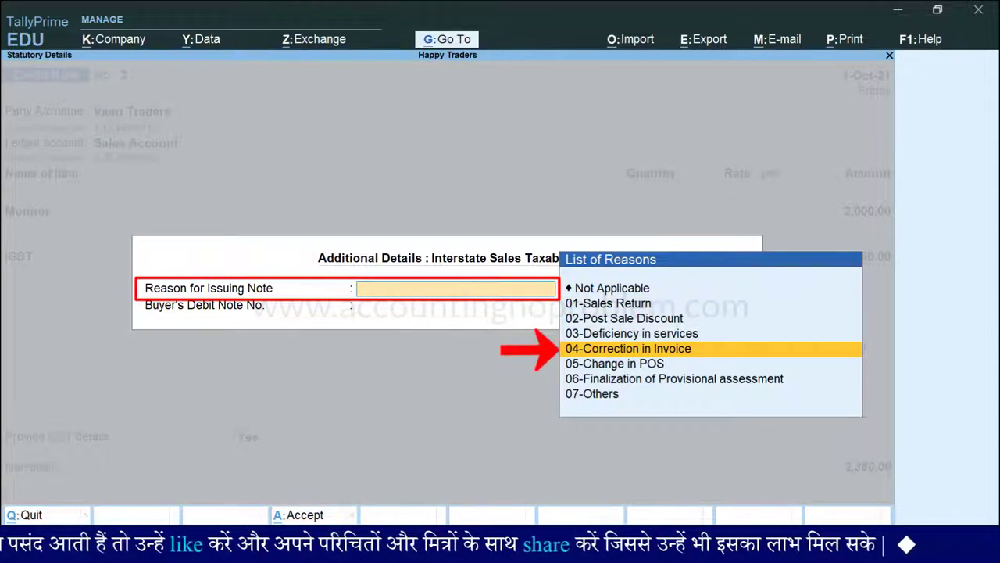
key("Return")
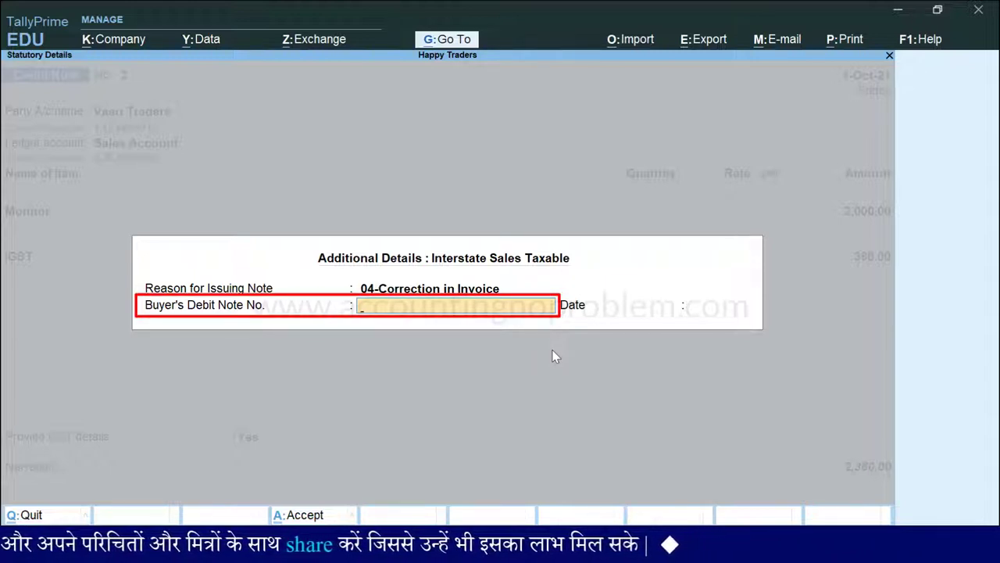
key("Return")
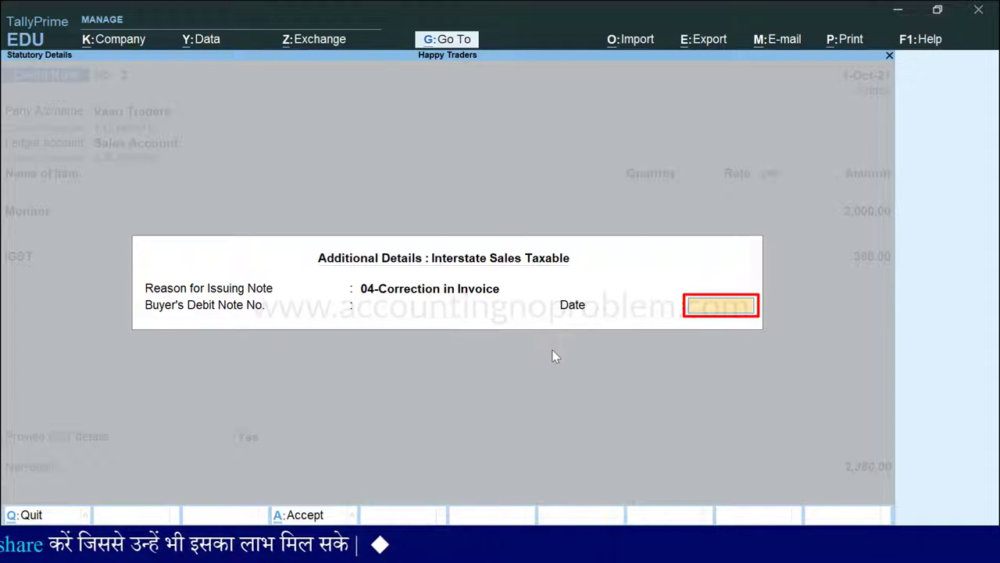
key("Return")
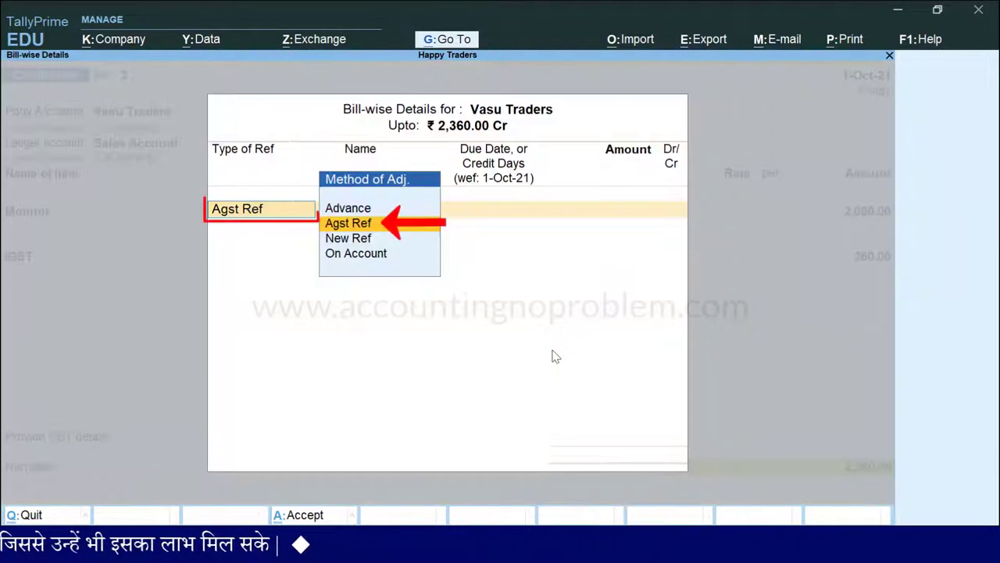
Adjust the full credit amount against pending bill 9 (Agst Ref) and save the credit note.
key("Return")
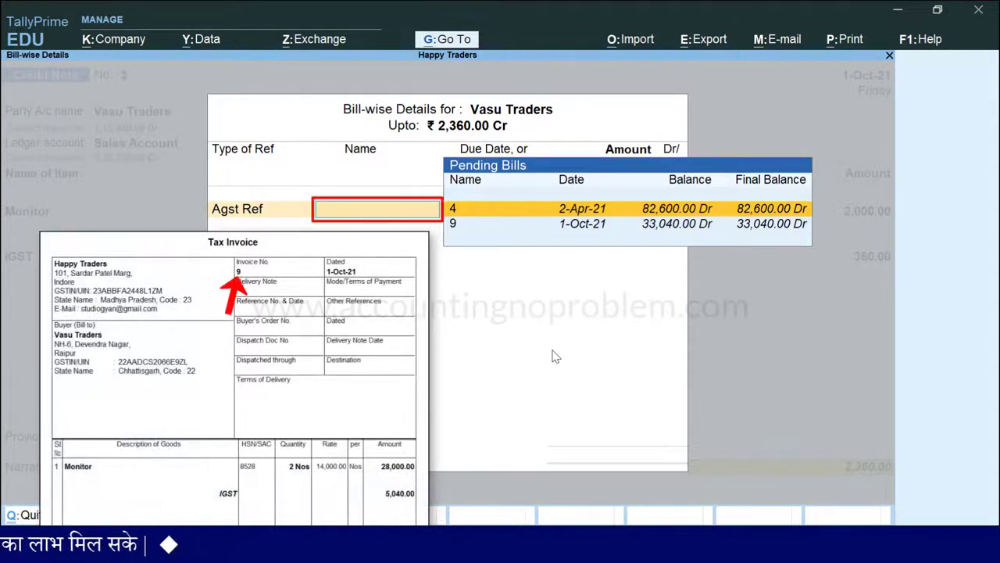
key("Down")
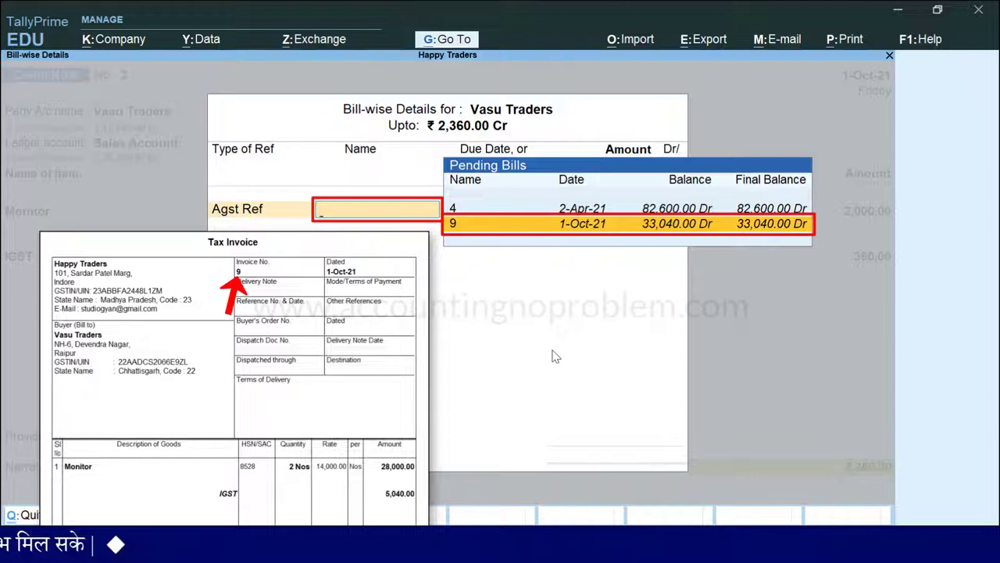
key("Return")
key("Return")
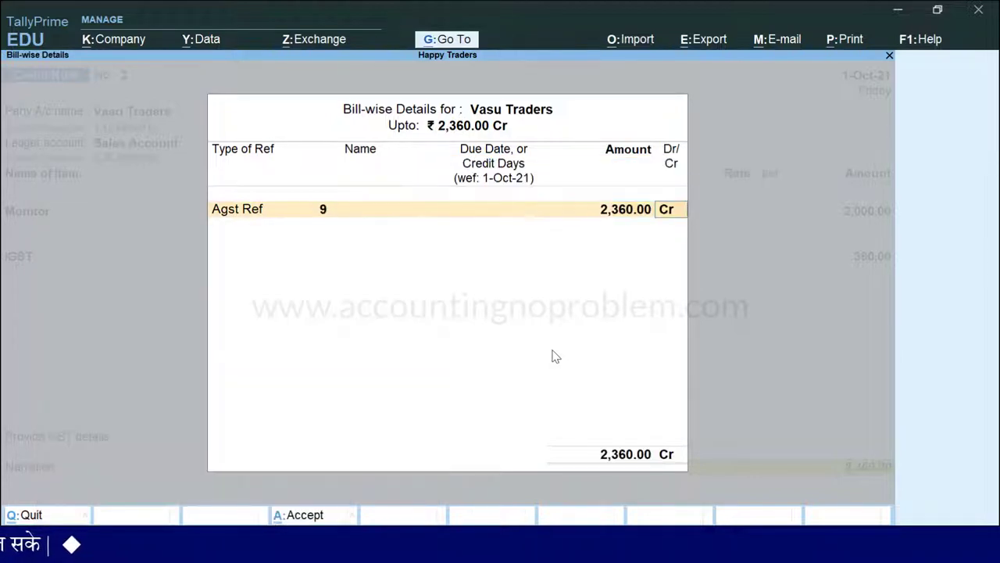
key("Return")
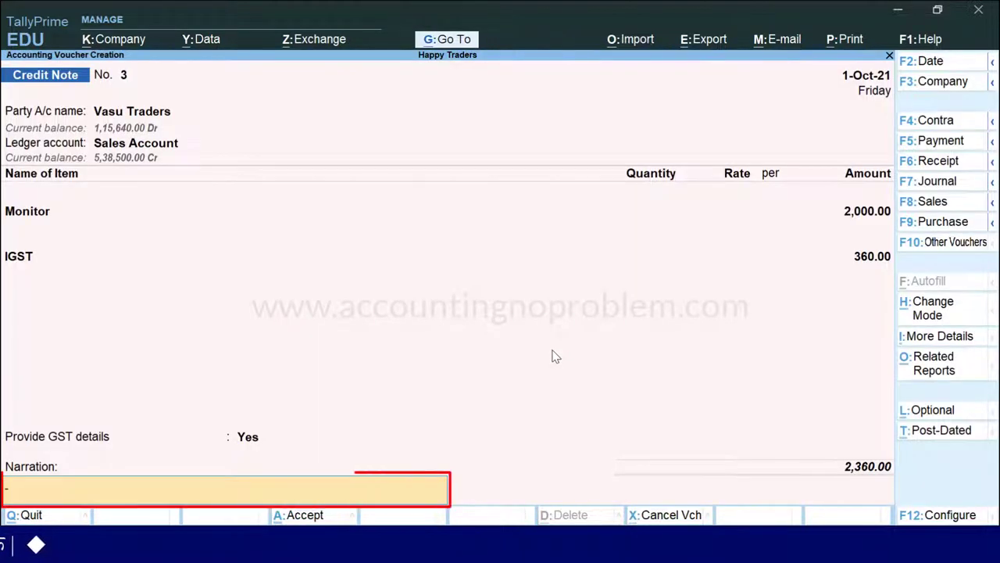
key("ctrl+alt+v")
key("Return")
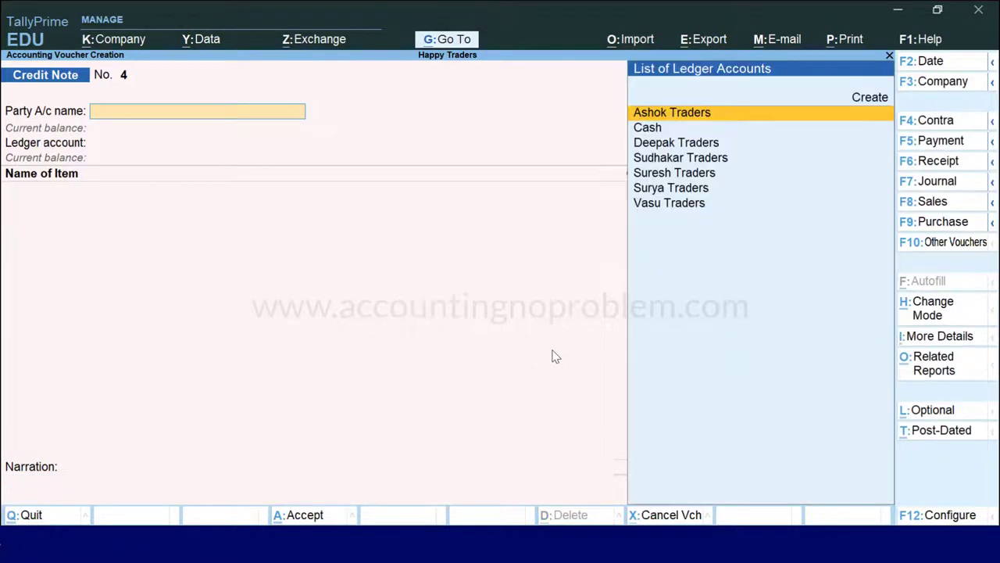
Open the GSTR-1 report and set its period from 1-10-2021 to 31-10-2021.
key("alt+g")
type("Gstr1")
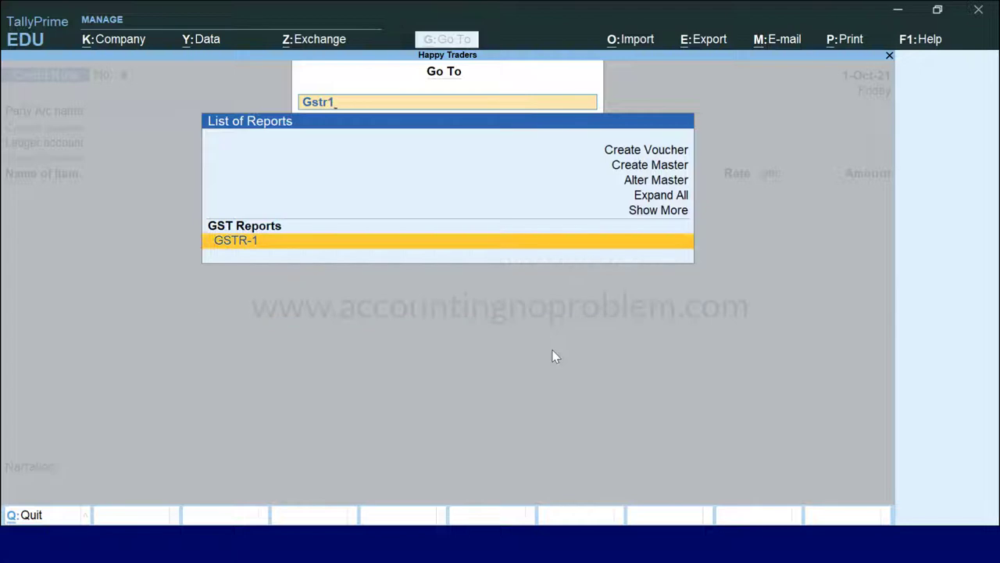
key("Return")
key("F2")
type("1-10")
key("Return")
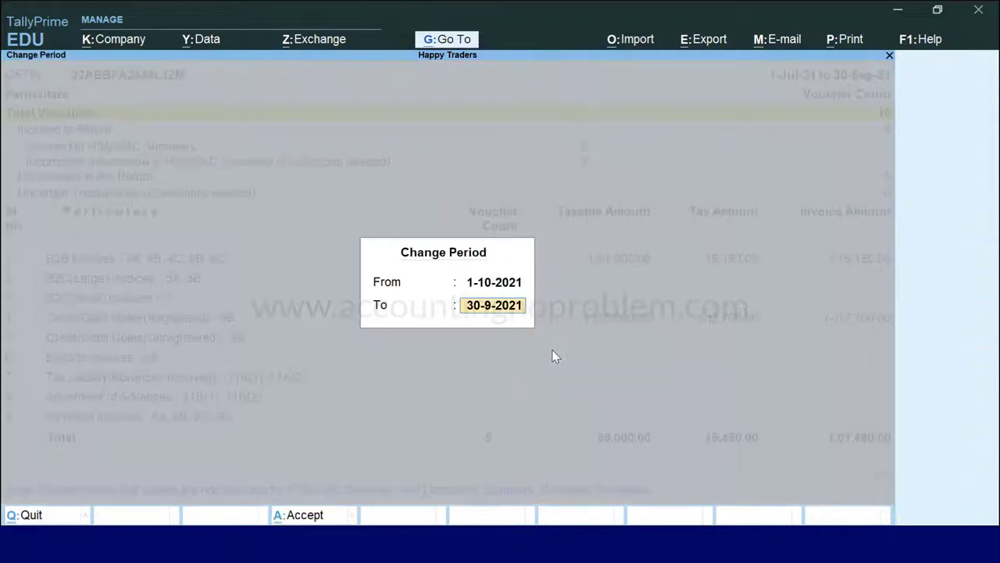
type("31-10")
key("Return")
Examine the vouchers under Credit/Debit Notes (Registered) - 9B in the GSTR-1 report, then leave the voucher register.
key("Down")
key("Down")
key("Down")
key("Down")
key("Down")
key("Down")
key("Down")
key("Down")
key("Down")
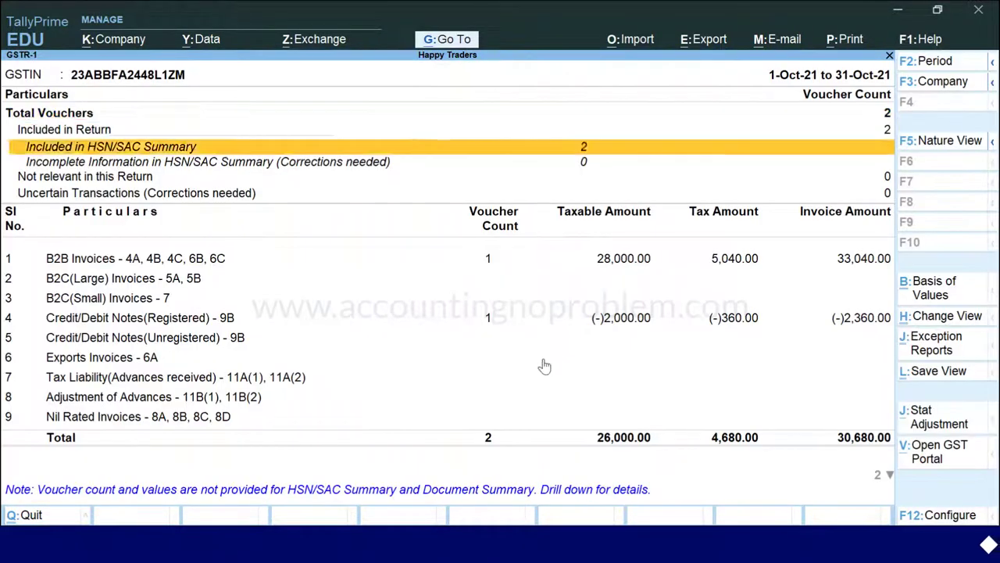
key("Return")
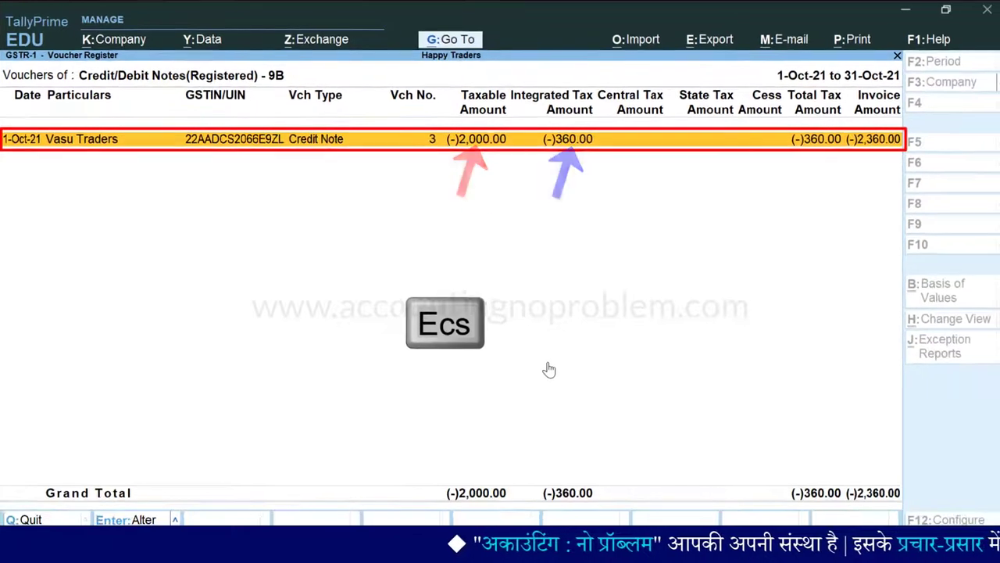
key("Escape")
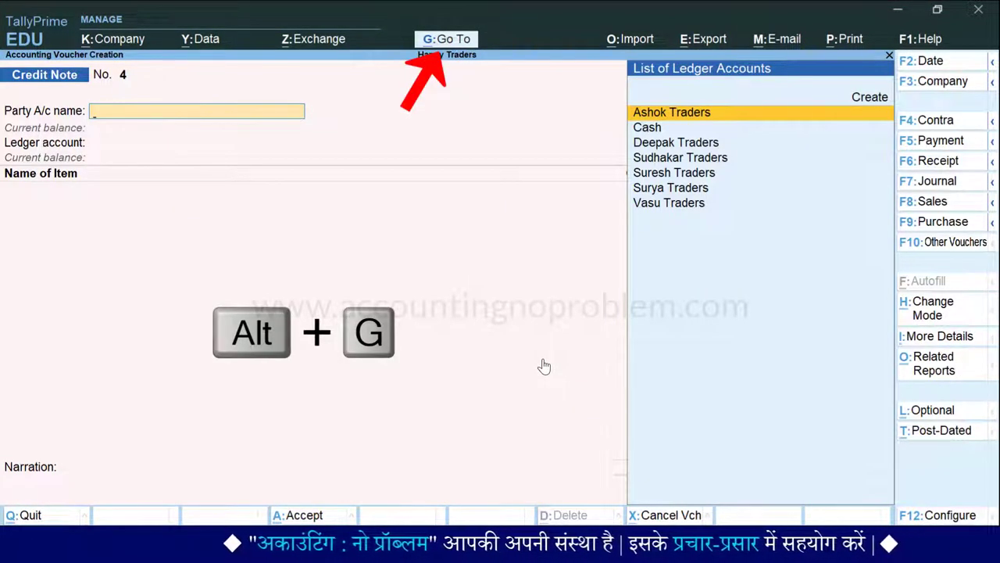
Open the Stock Summary report from the list of common reports.
key("alt+g")
key("Down")
key("Down")
key("Down")
key("Down")
key("Down")
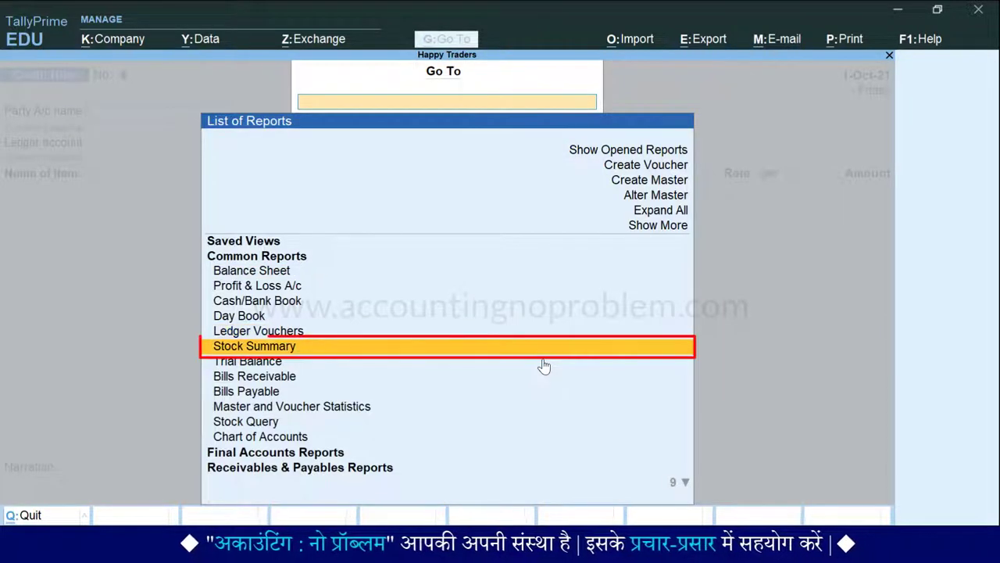
key("Return")
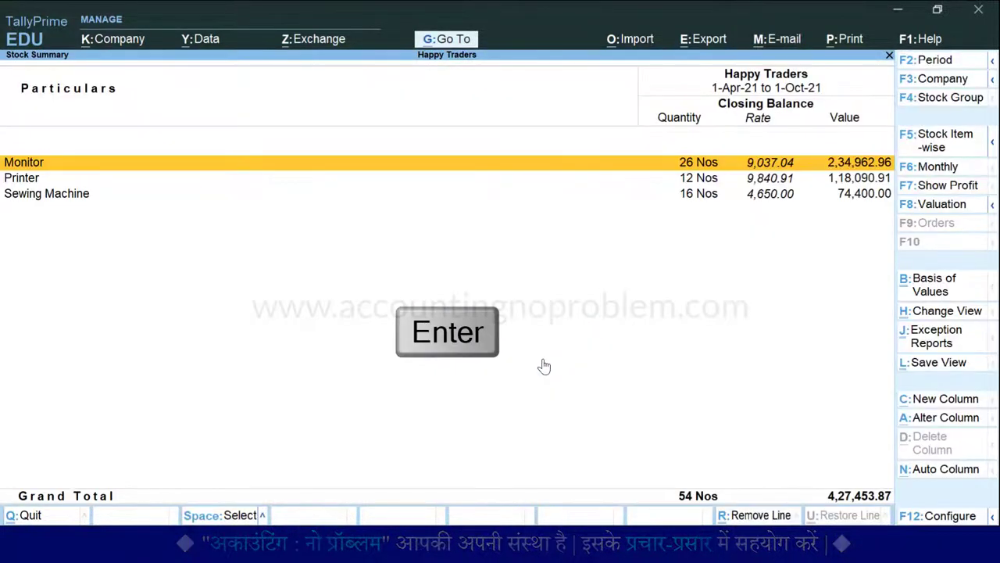
Drill down into the Monitor item's October 2021 stock vouchers and highlight the credit note entry.
key("Return")
key("Return")
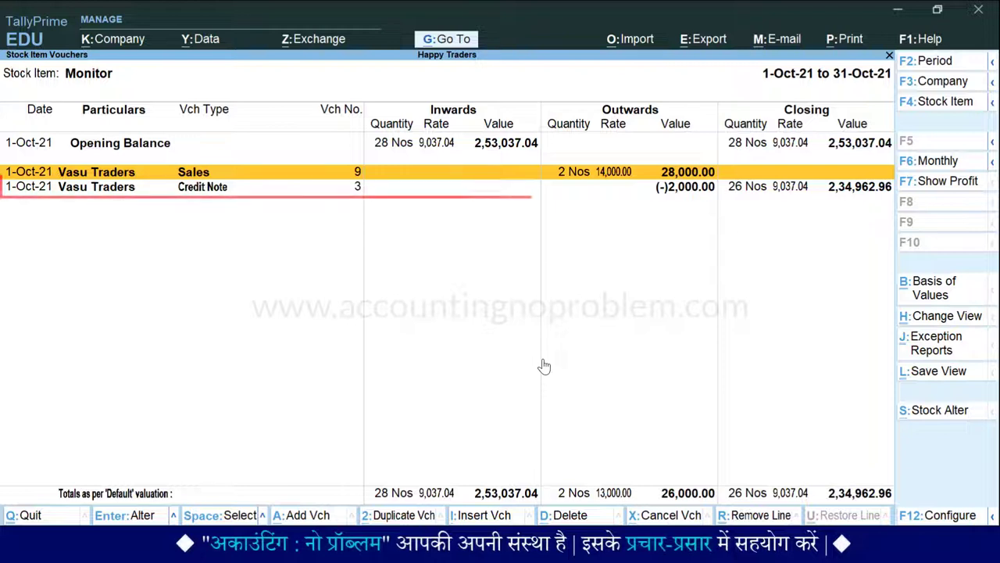
key("Down")
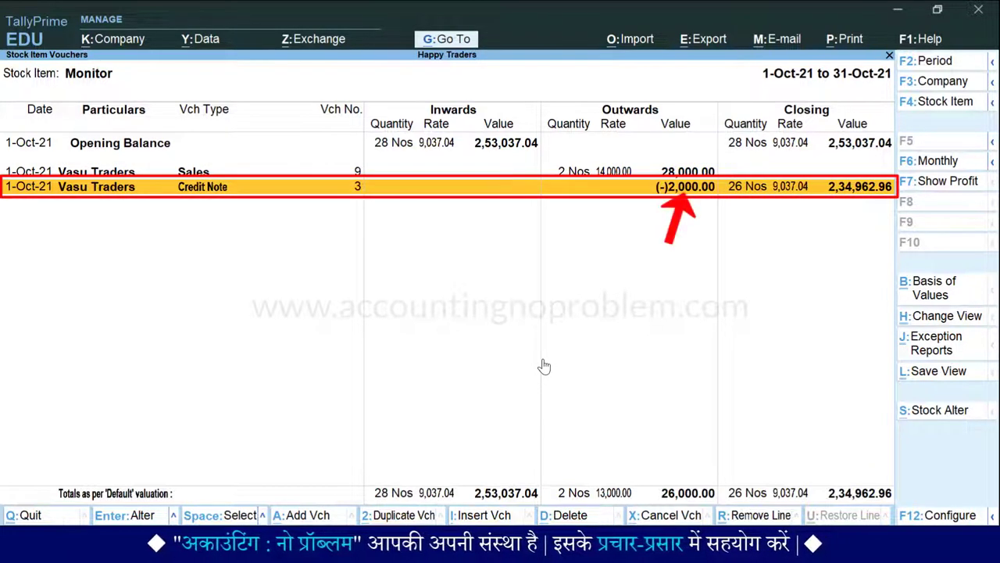